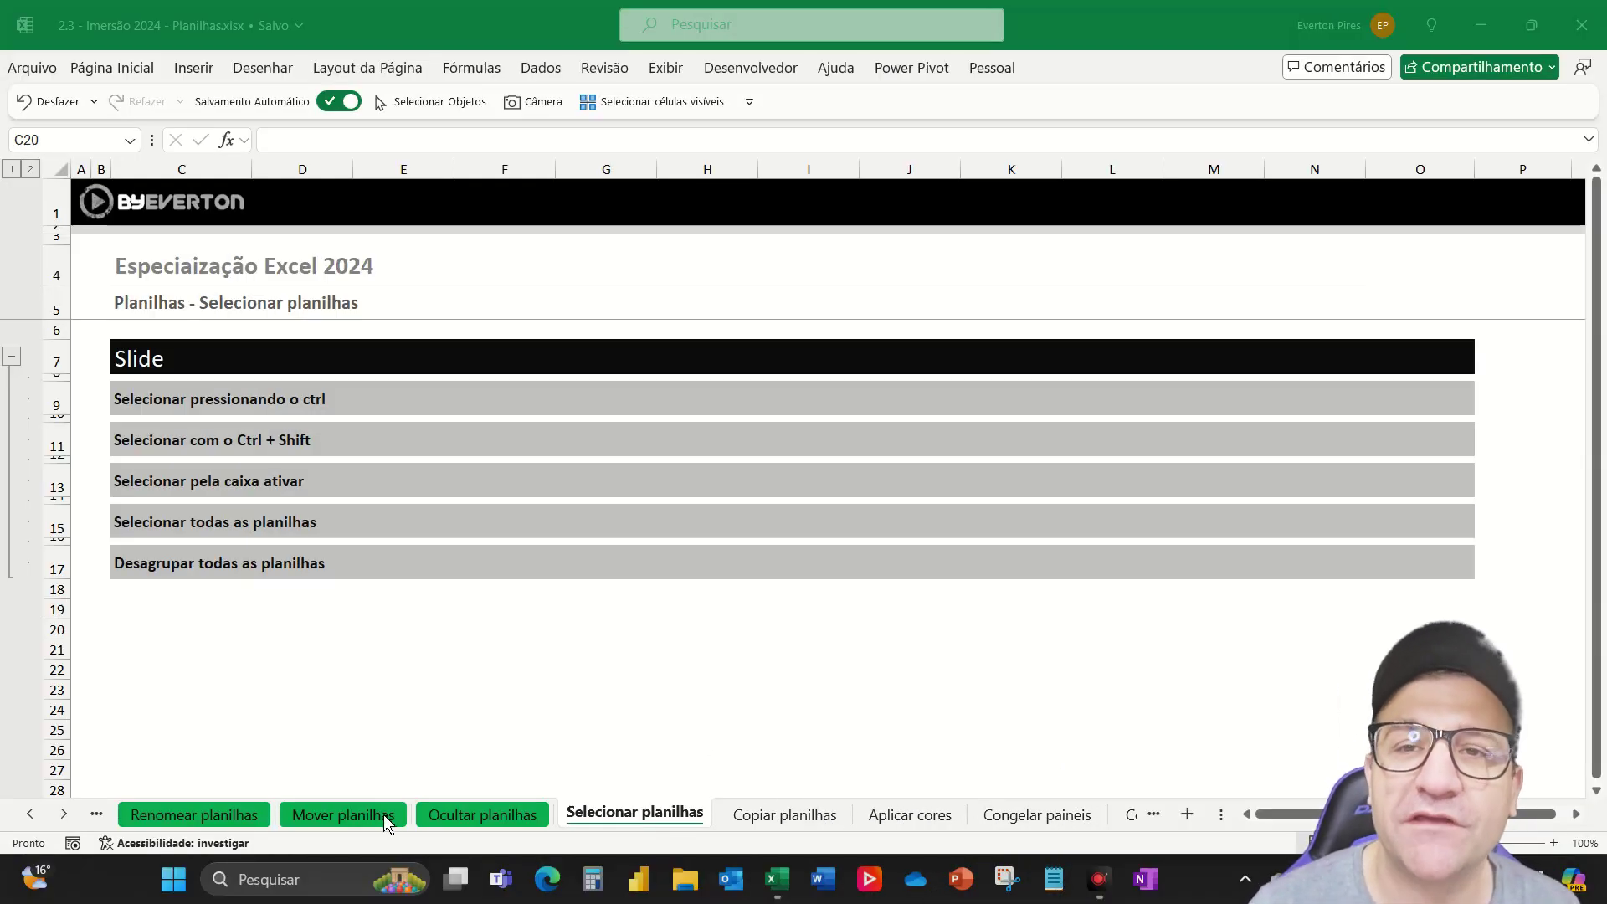
Mark the 'Selecionar pressionando o ctrl' topic in red, then clear the annotation.
key("ctrl")
key("ctrl")
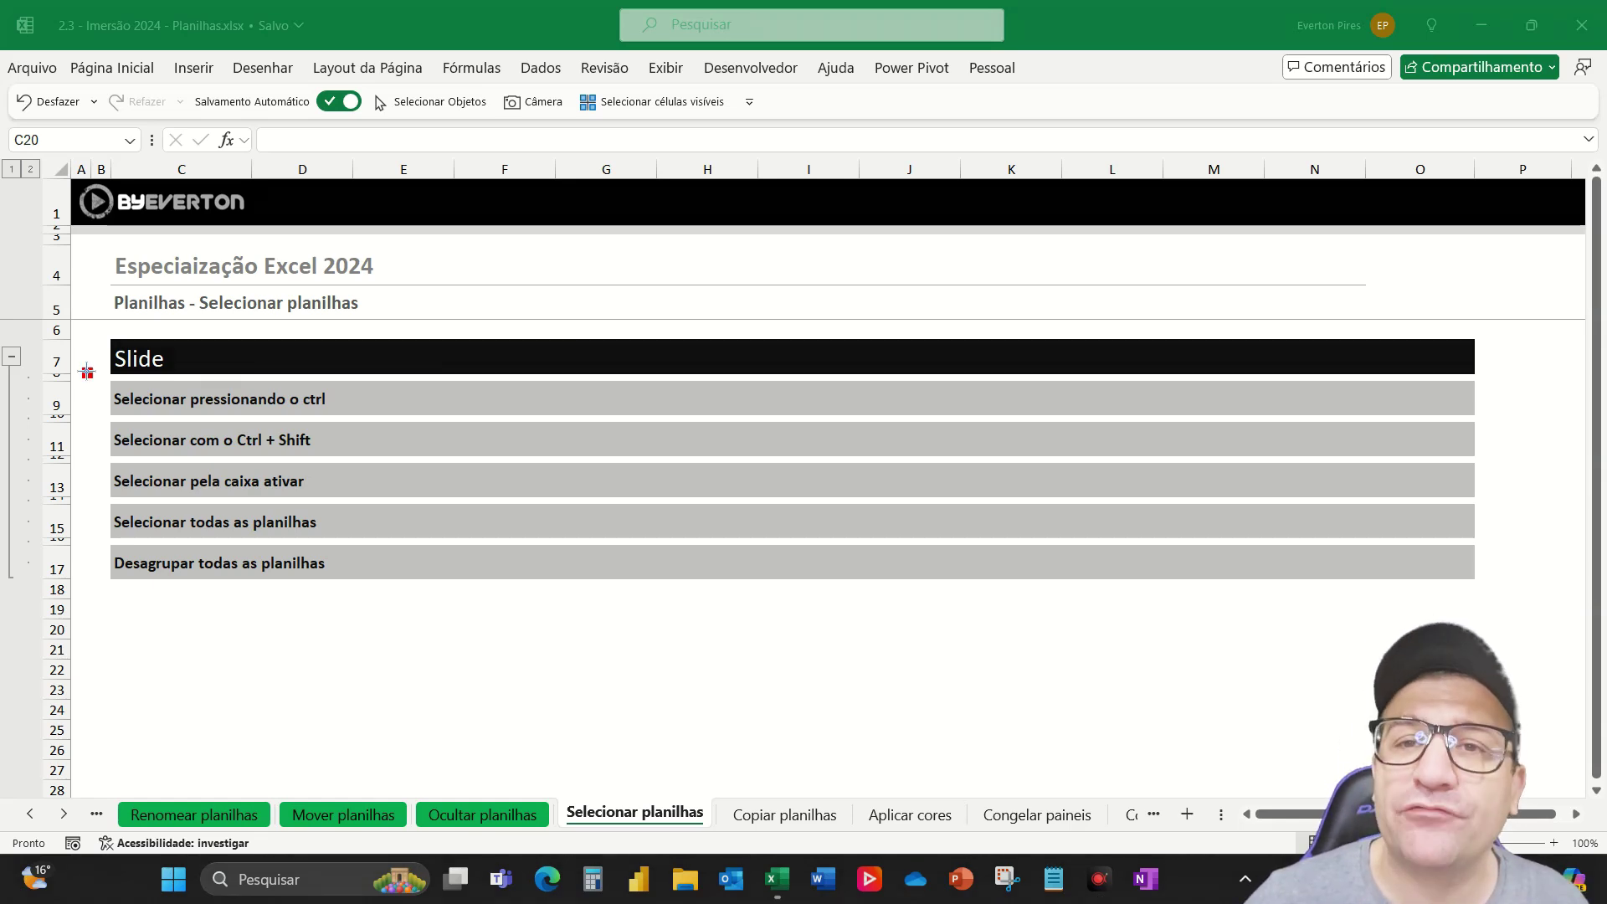
mouse_move(86, 372)
left_mouse_down()
mouse_move(293, 424)
mouse_move(482, 420)
left_mouse_up()
key("Escape")
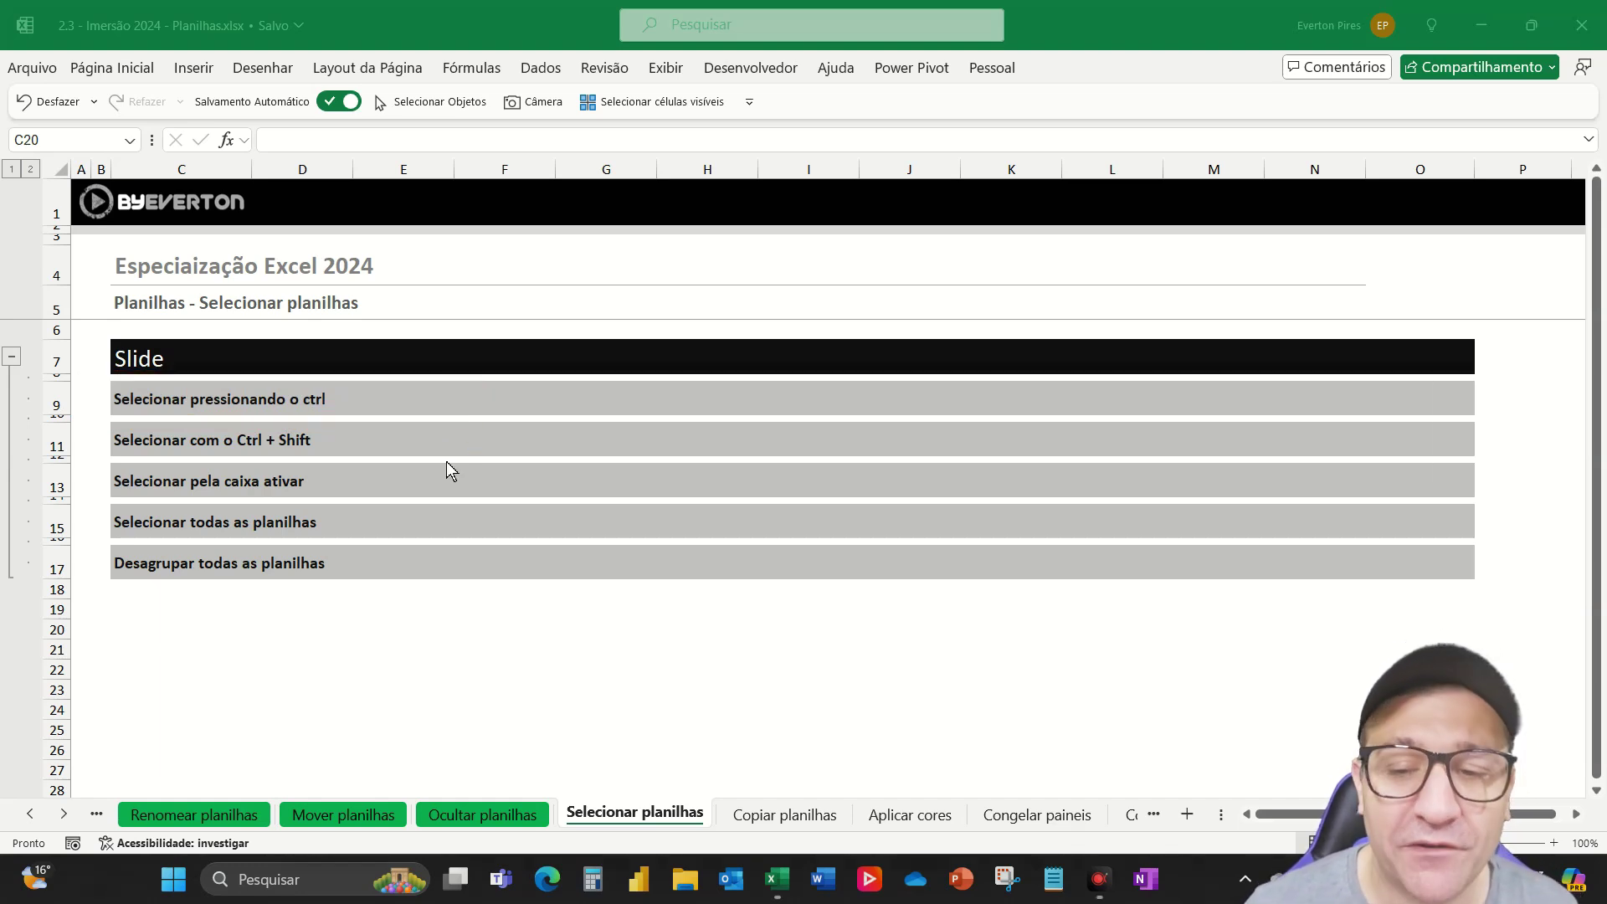
Select scattered cells starting with D19, D23 and F23, adding several more.
left_click(299, 618)
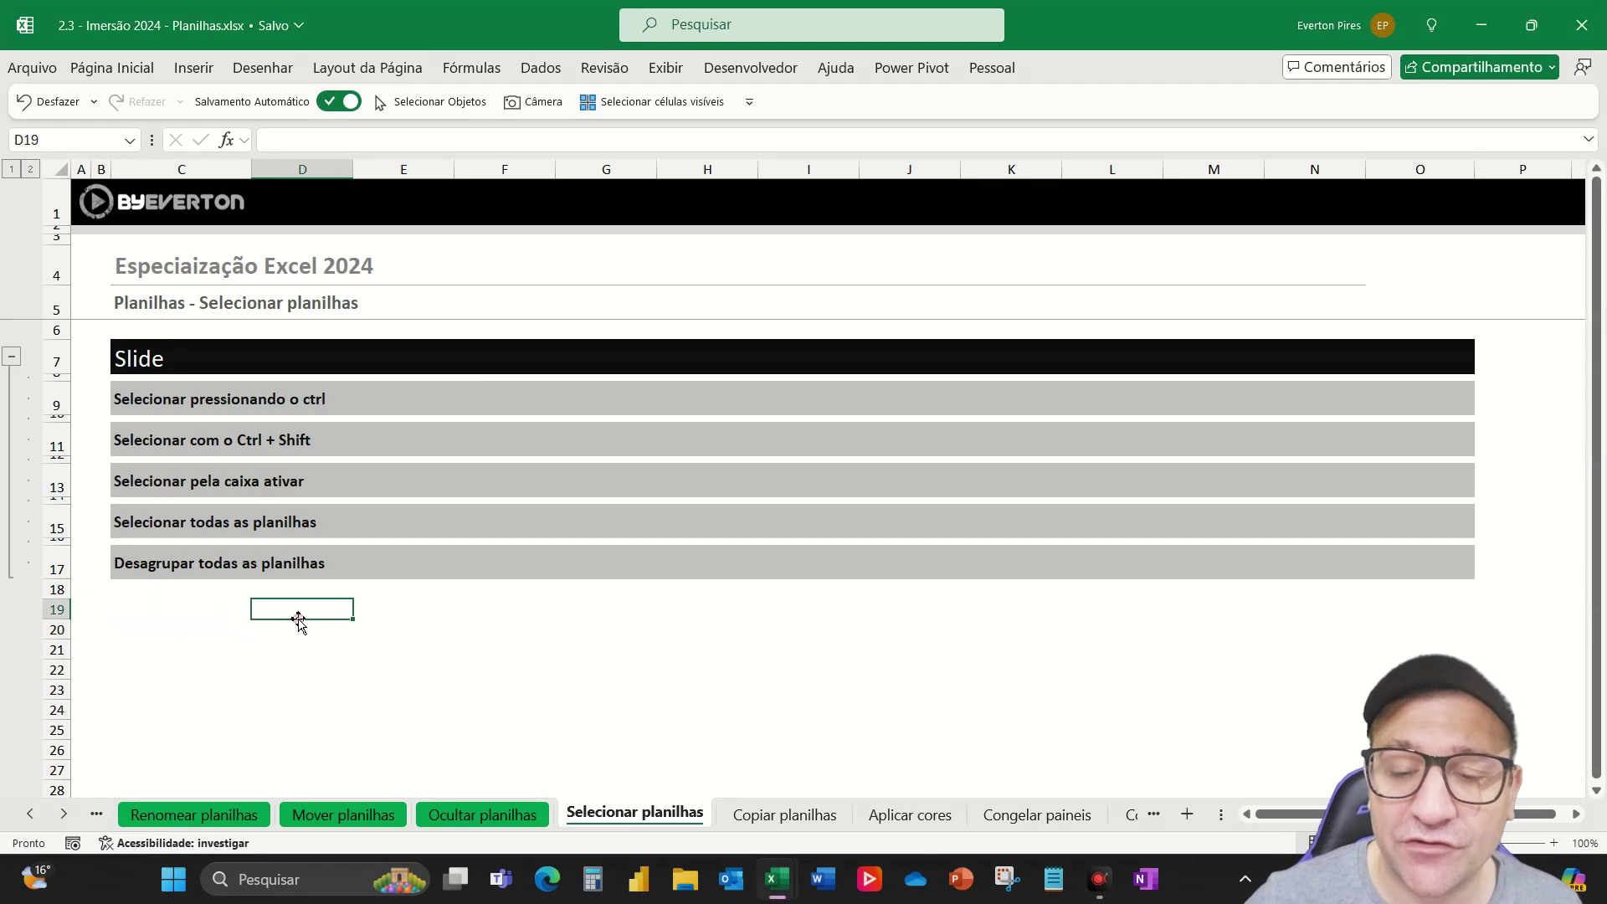
left_click(302, 689, "ctrl")
left_click(504, 689, "ctrl")
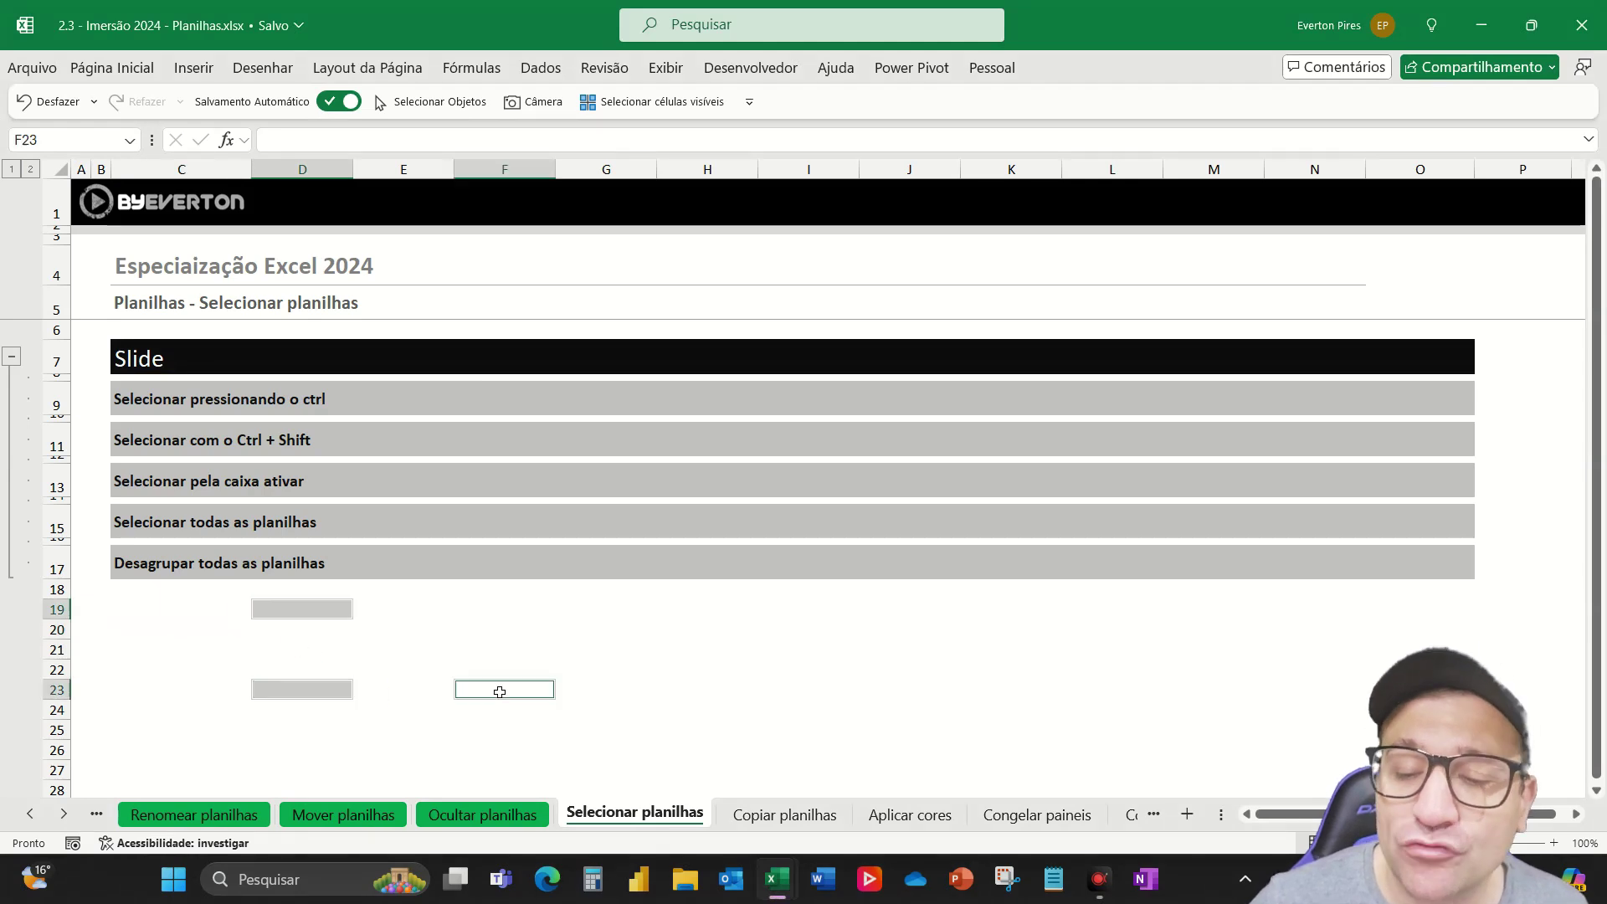
left_click(505, 609, "ctrl")
left_click(887, 636, "ctrl")
left_click(707, 709, "ctrl")
left_click(712, 630, "ctrl")
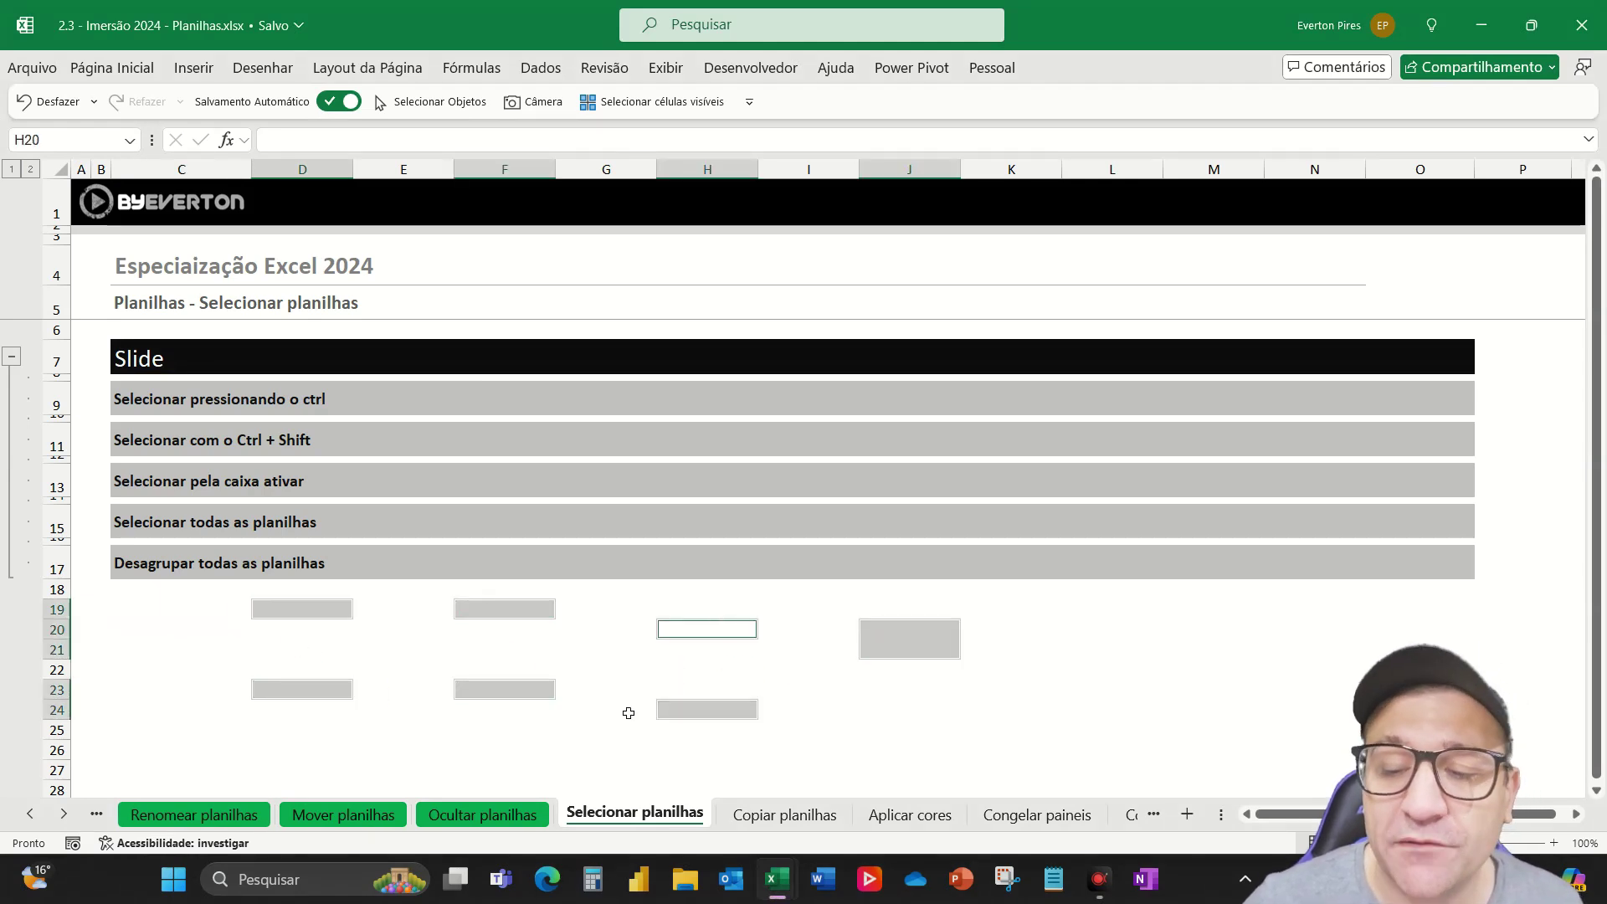
Add H20, G26, E21, E27, C20 and C25 to the selection, then clear it.
left_click(608, 747, "ctrl")
left_click(431, 765, "ctrl")
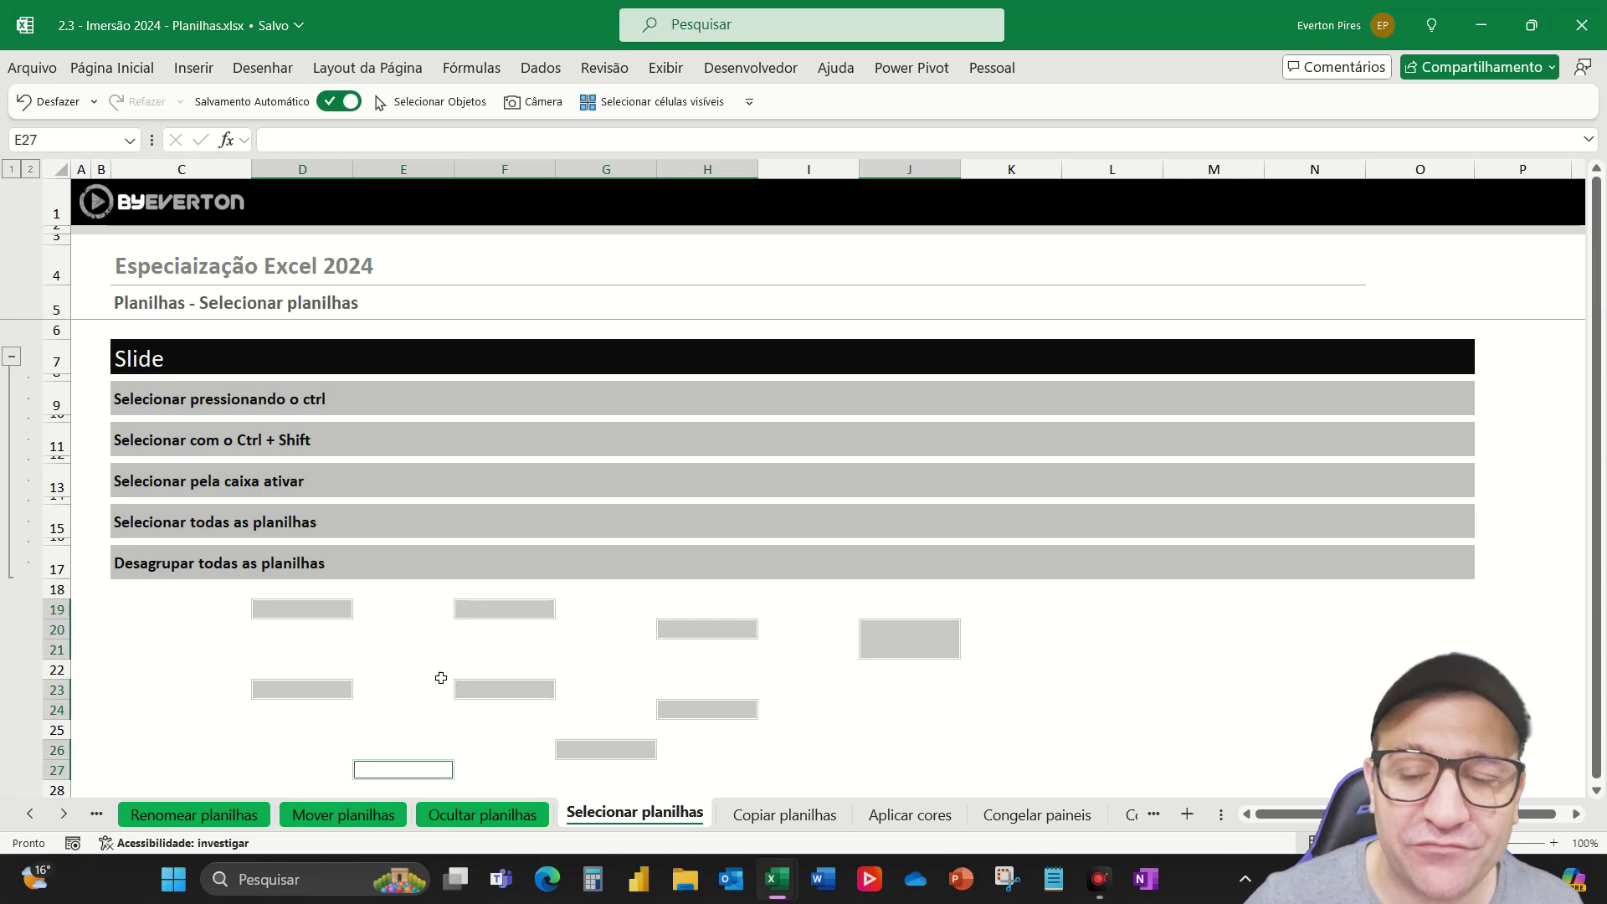
left_click(360, 649, "ctrl")
left_click(134, 630, "ctrl")
left_click(155, 722, "ctrl")
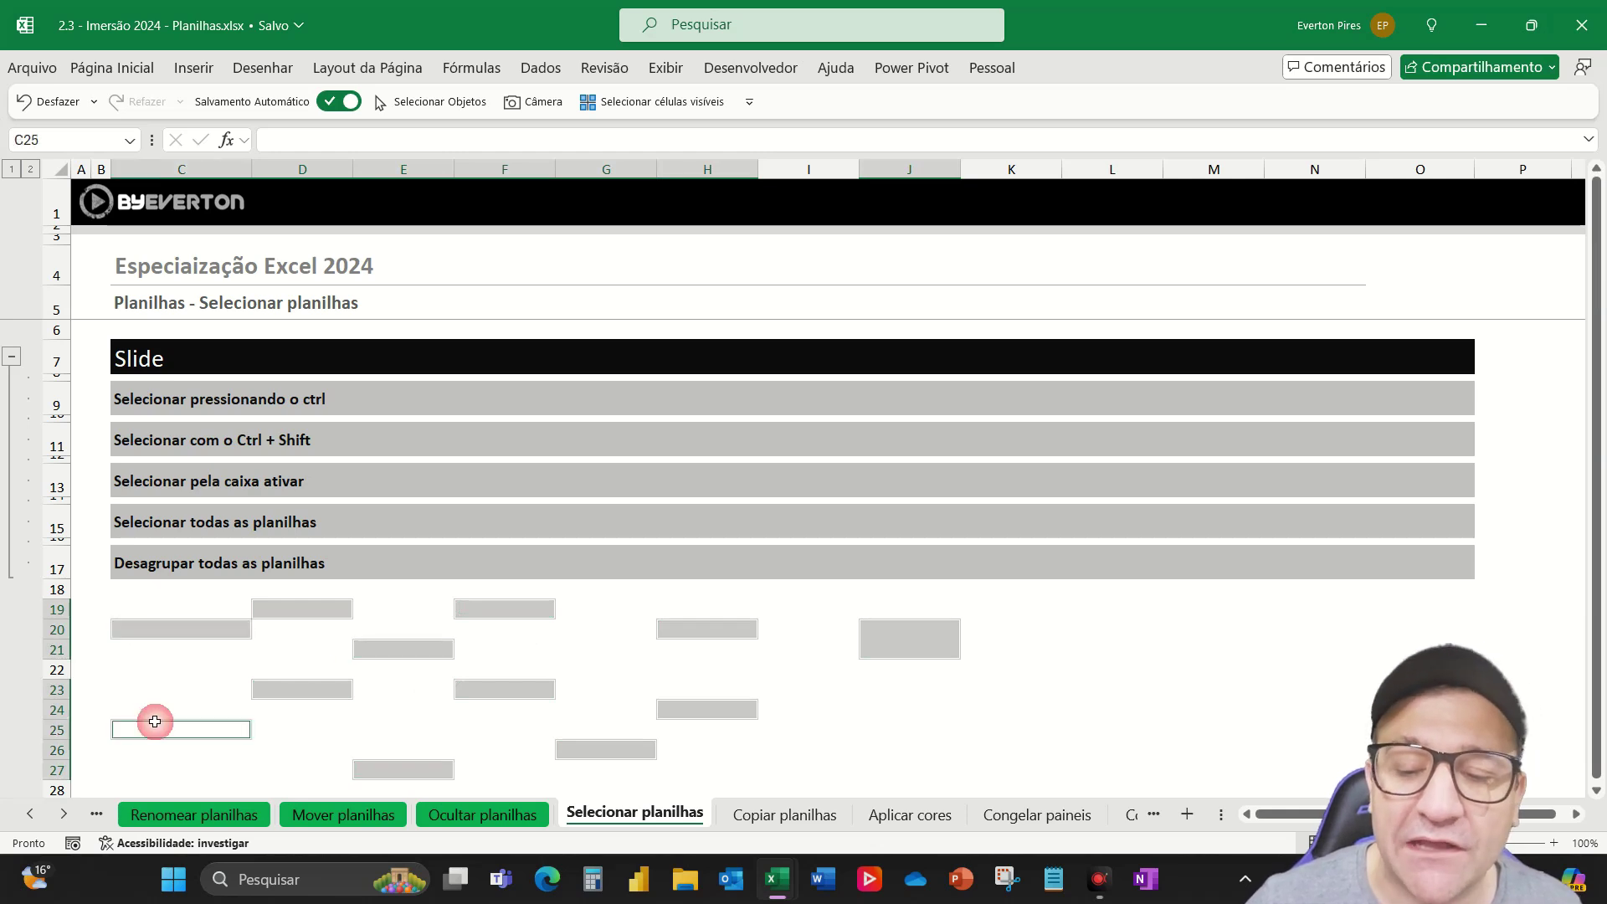
left_click(285, 725)
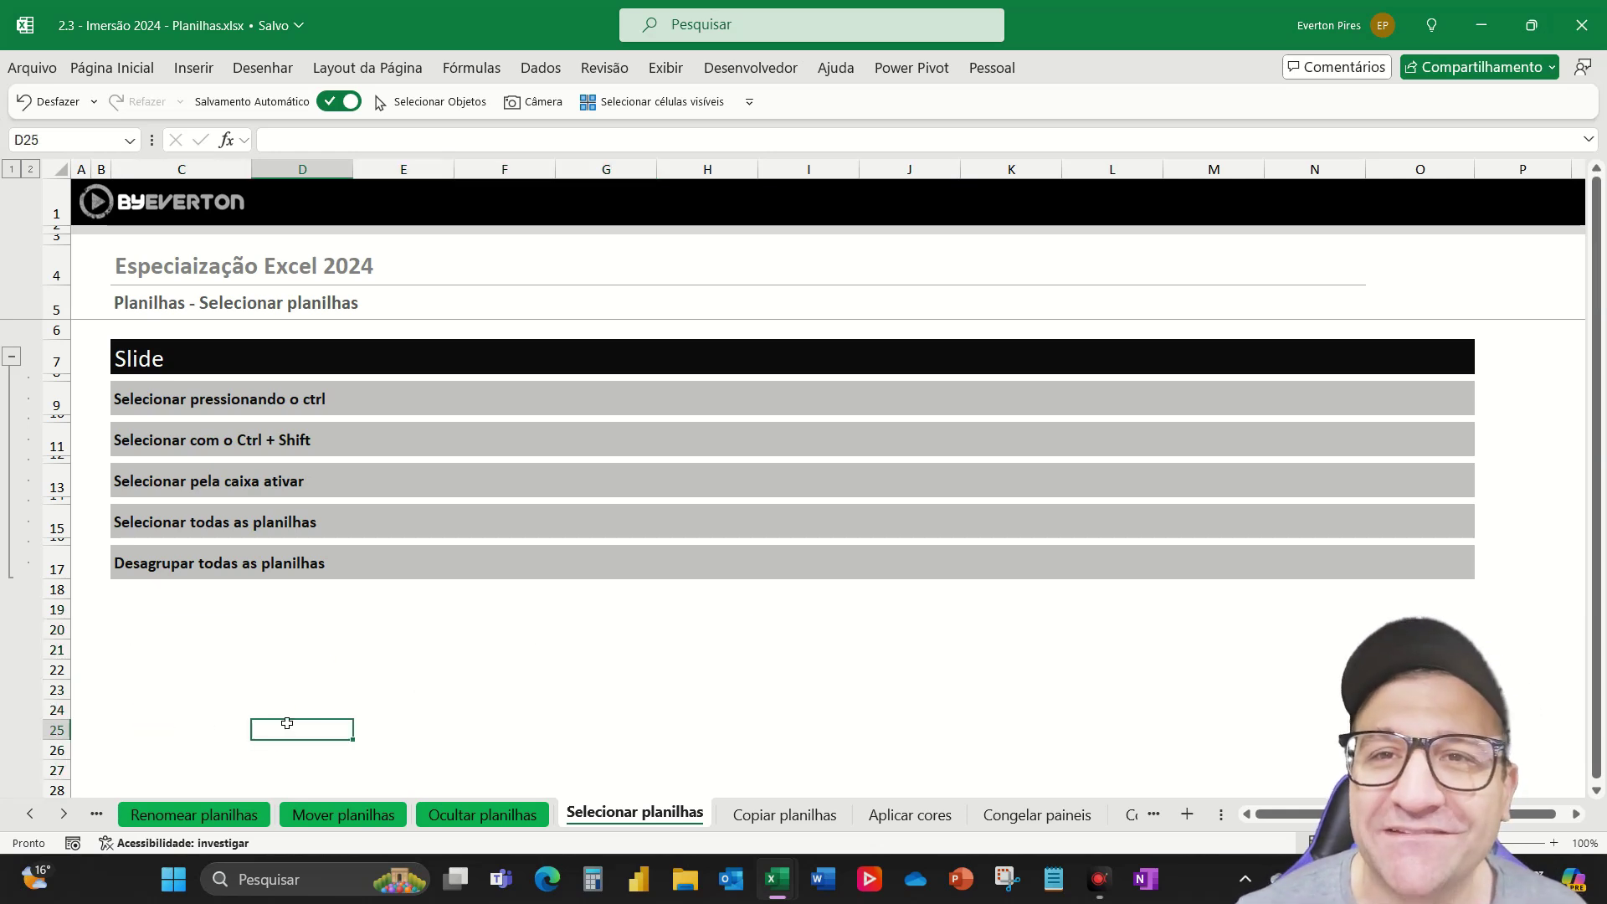
Group Mover planilhas with Selecionar, Aplicar cores, Congelar paineis, Copiar, Ocultar and Renomear.
left_click(343, 814)
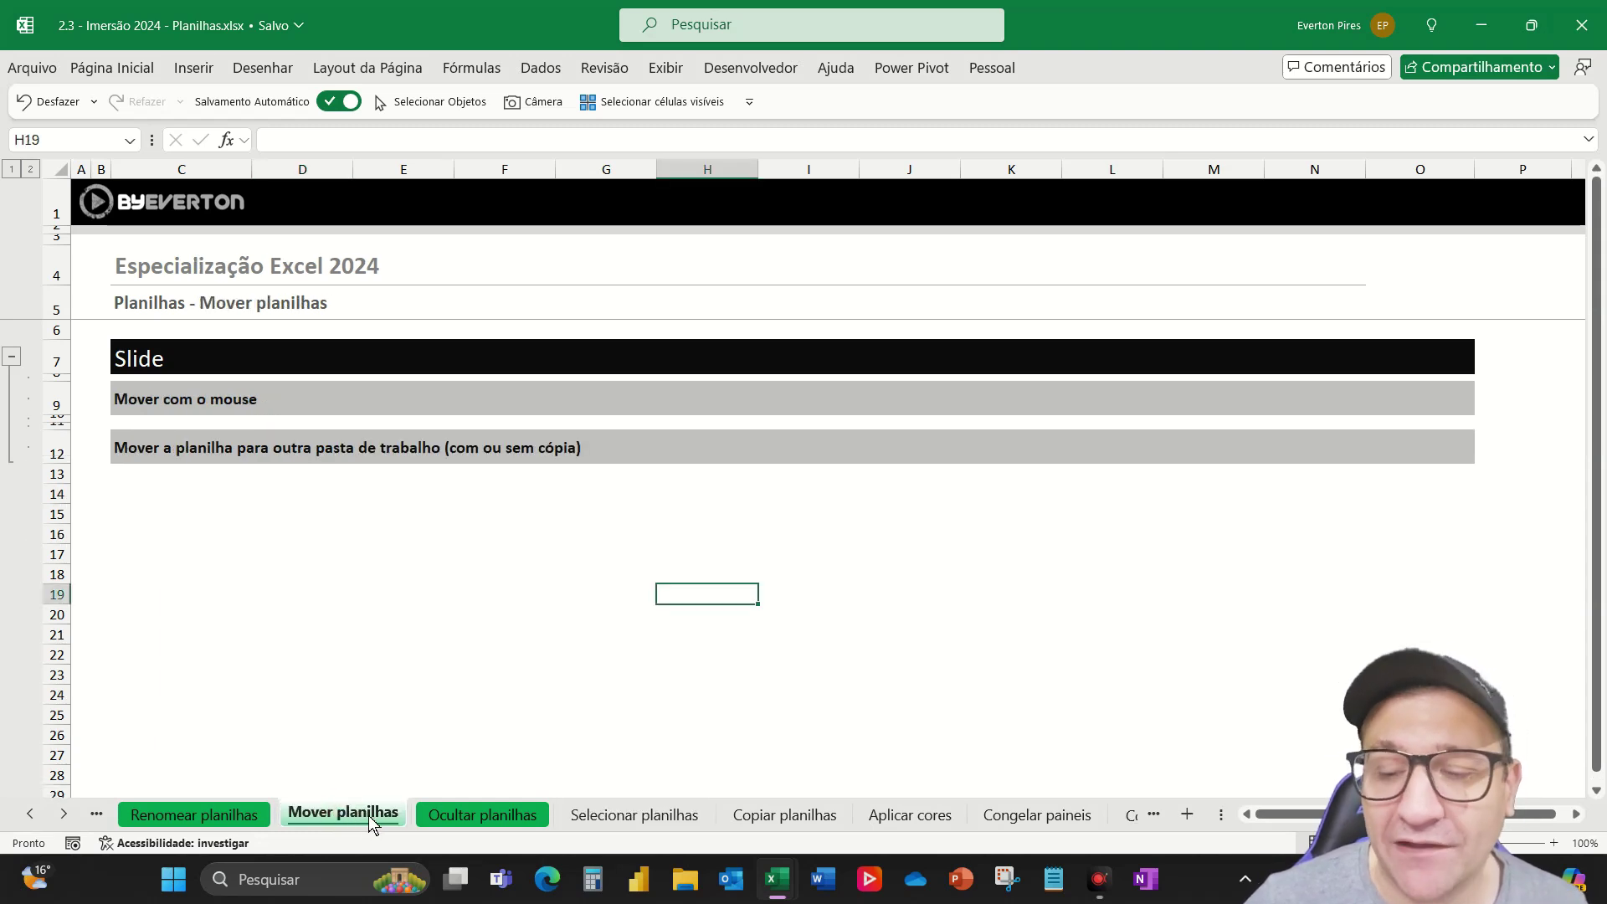
left_click(615, 816, "ctrl")
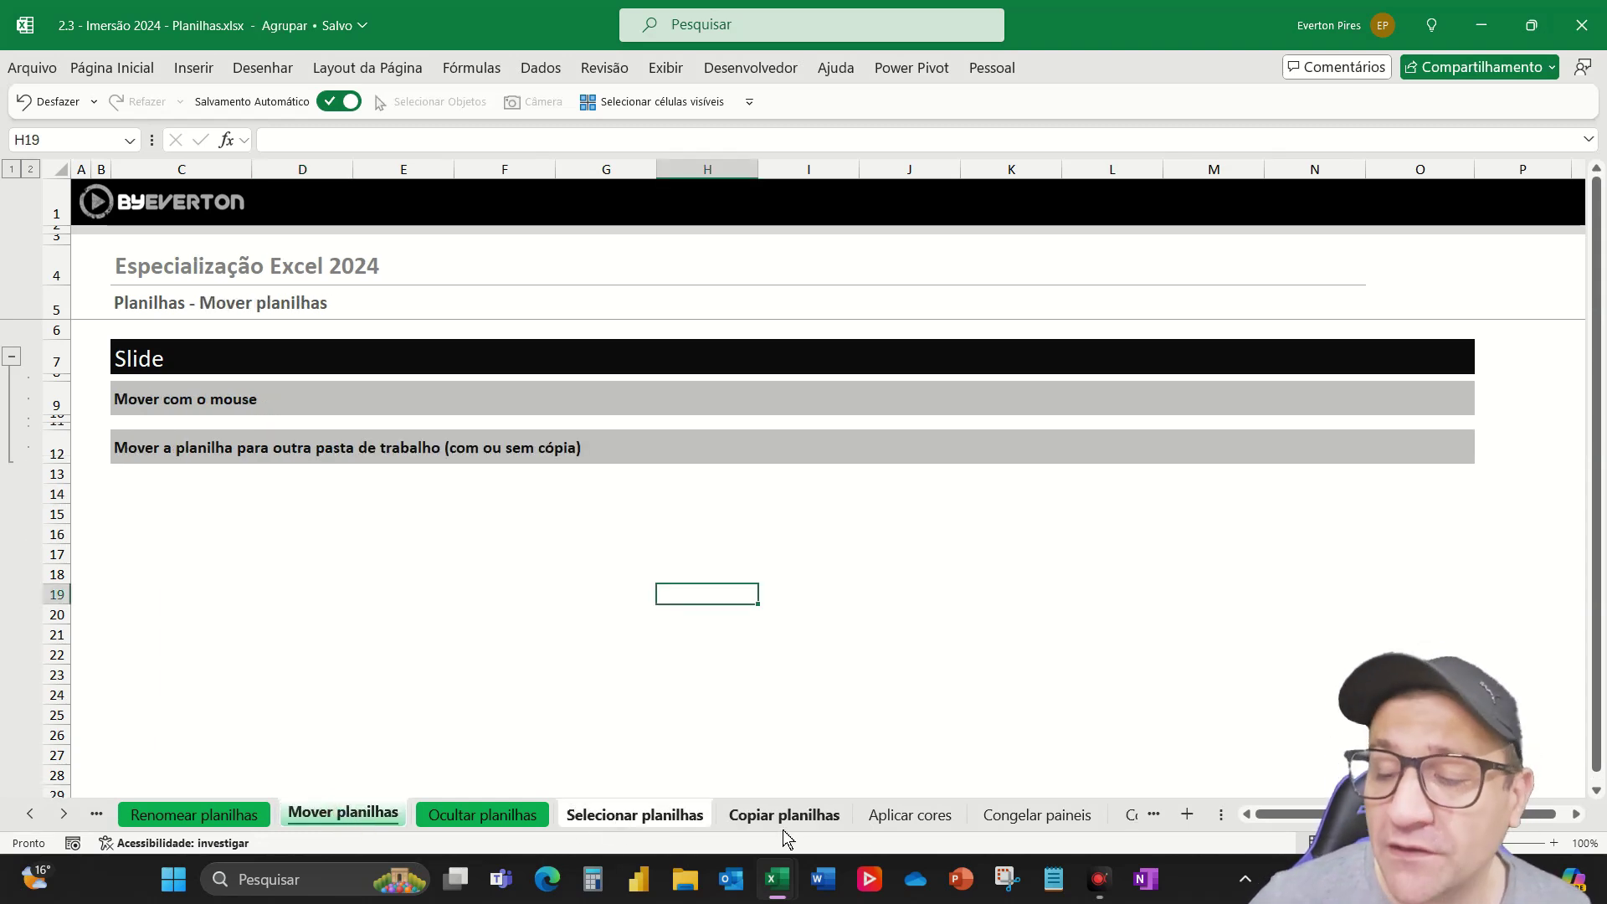
left_click(897, 821, "ctrl")
left_click(988, 827, "ctrl")
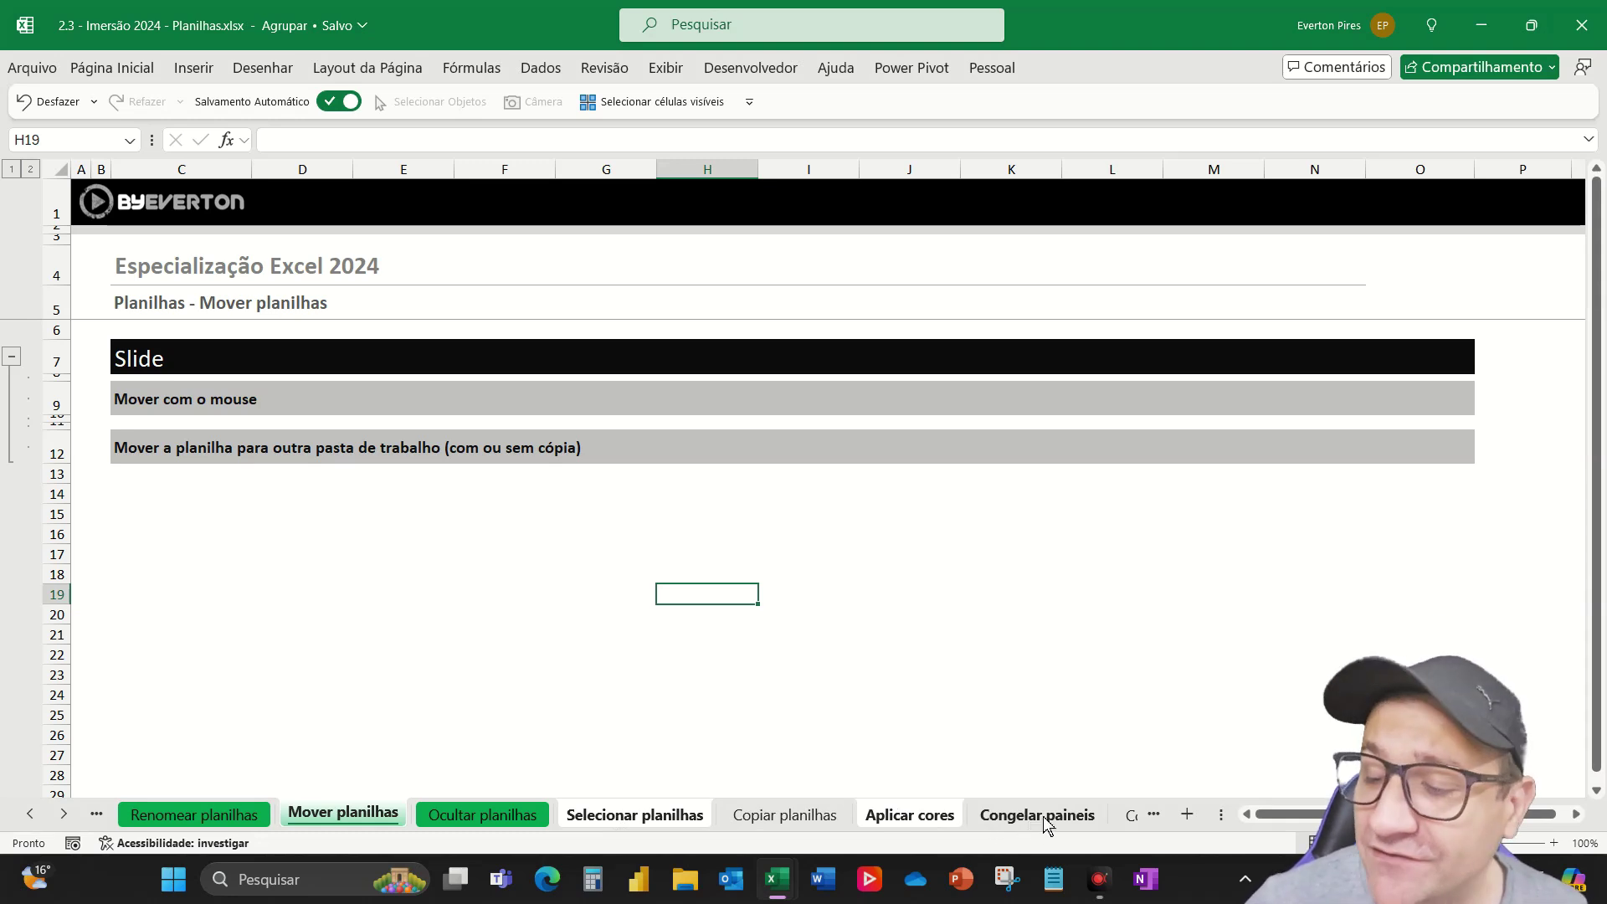
left_click(795, 820, "ctrl")
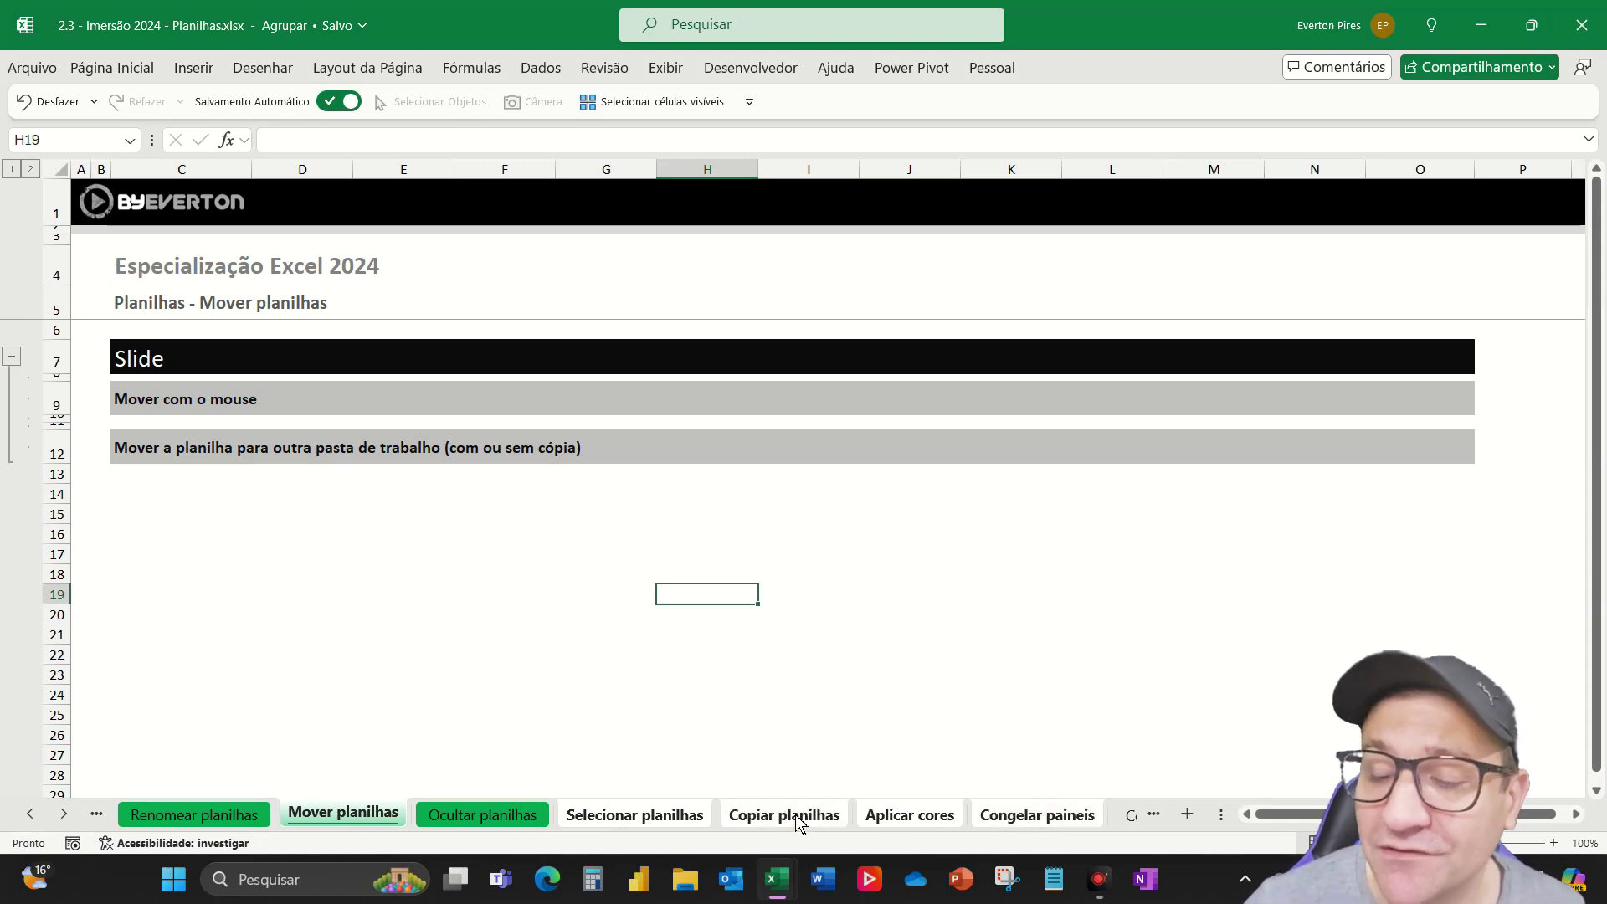
left_click(504, 820, "ctrl")
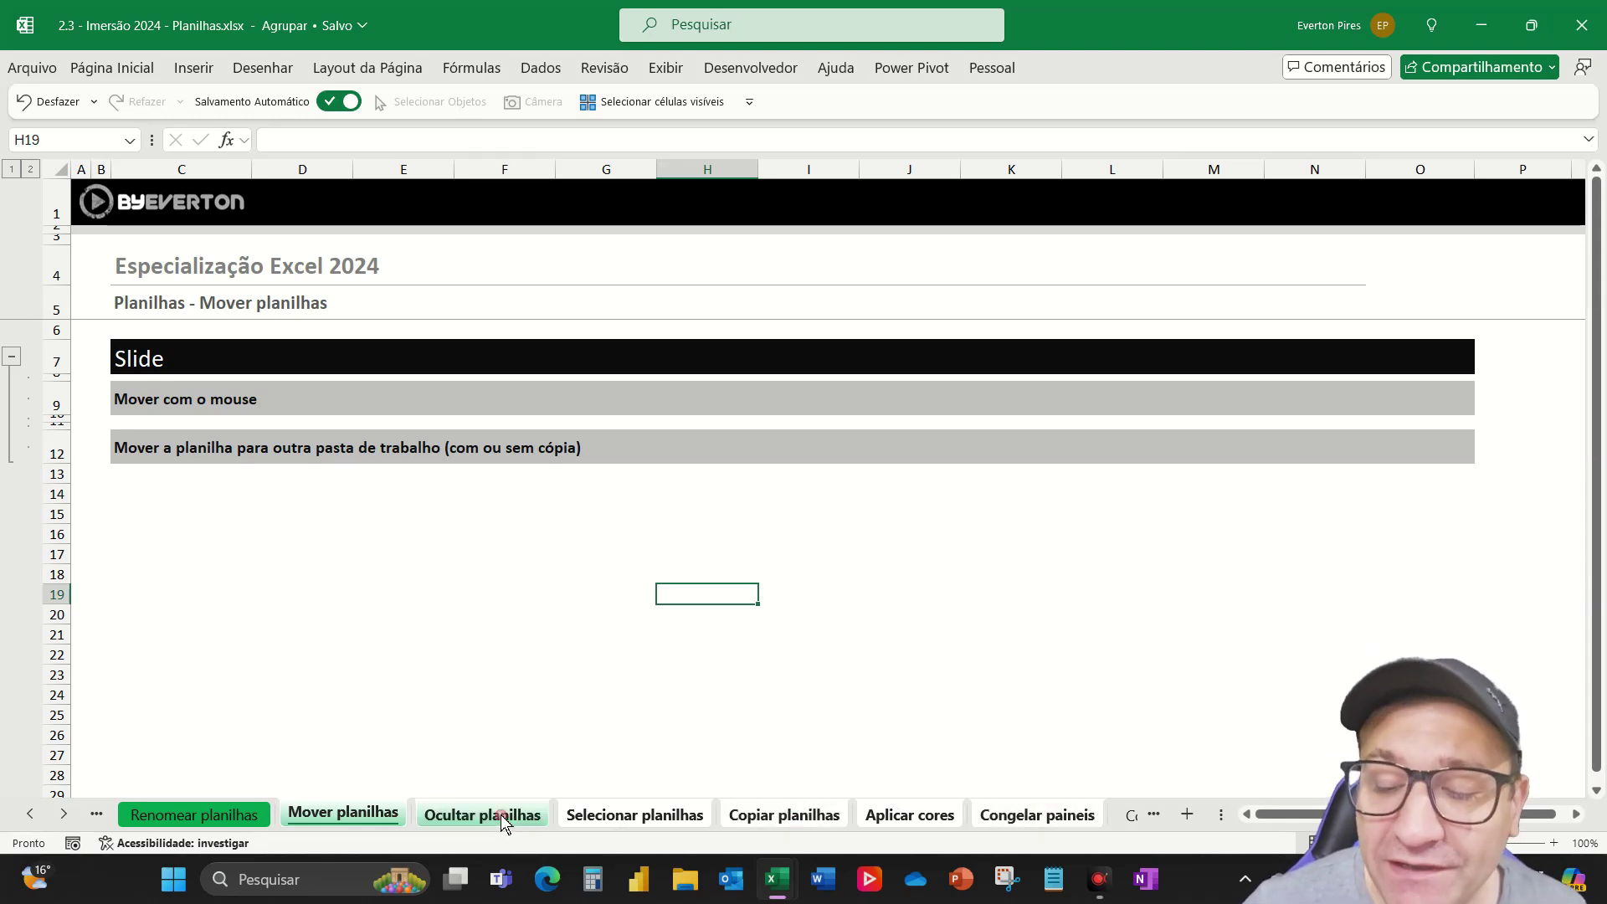
left_click(232, 817, "ctrl")
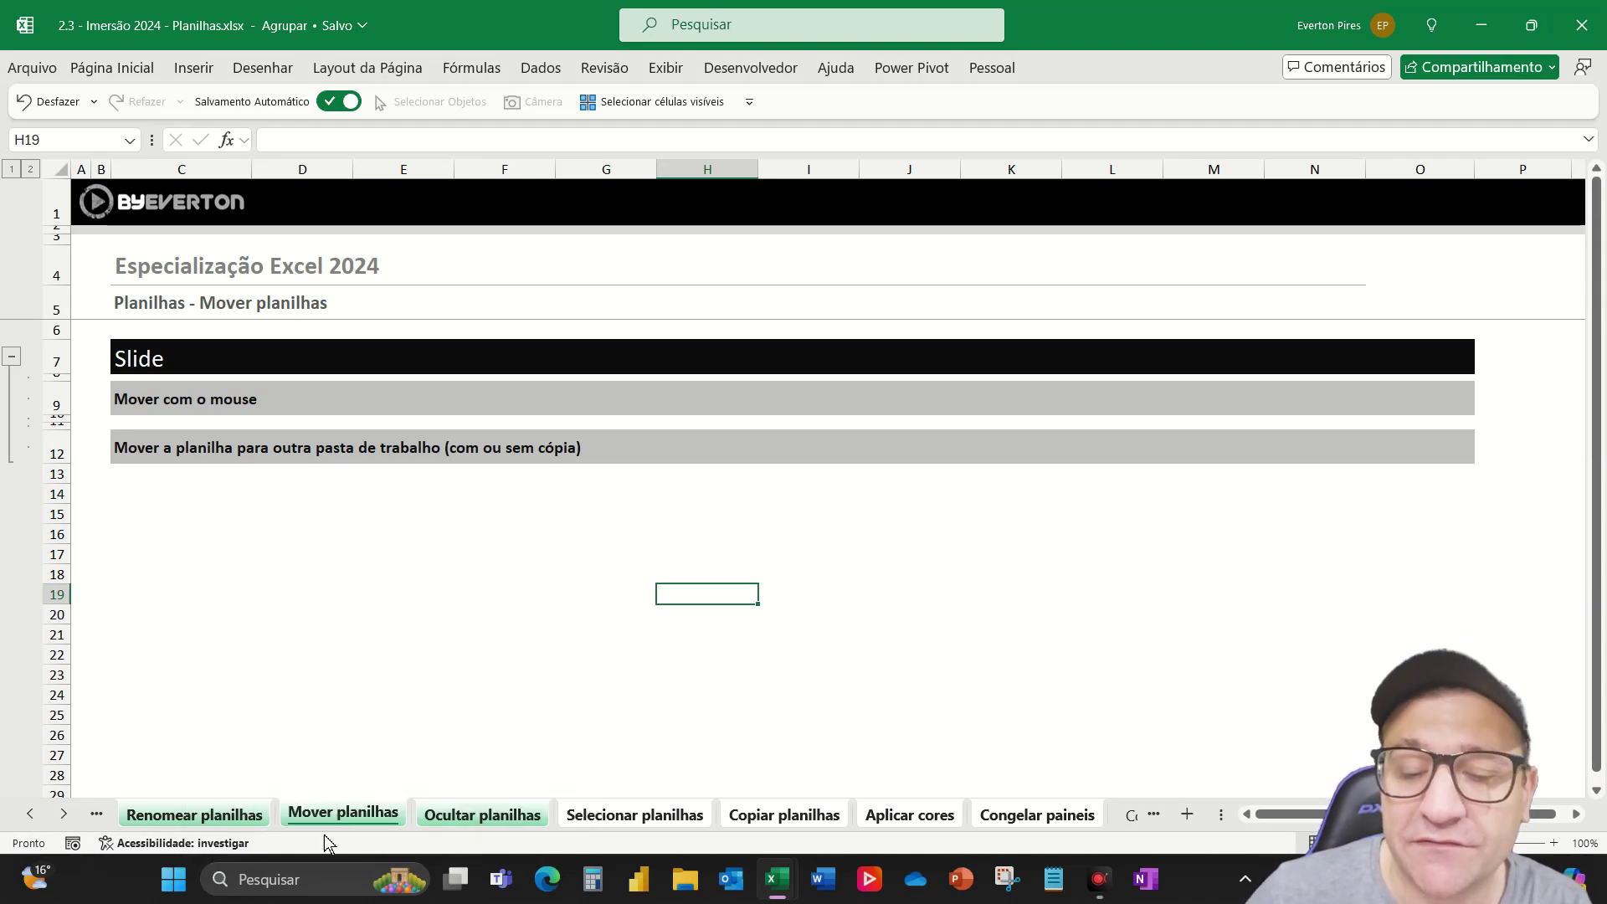
left_click(65, 814)
left_click(64, 814)
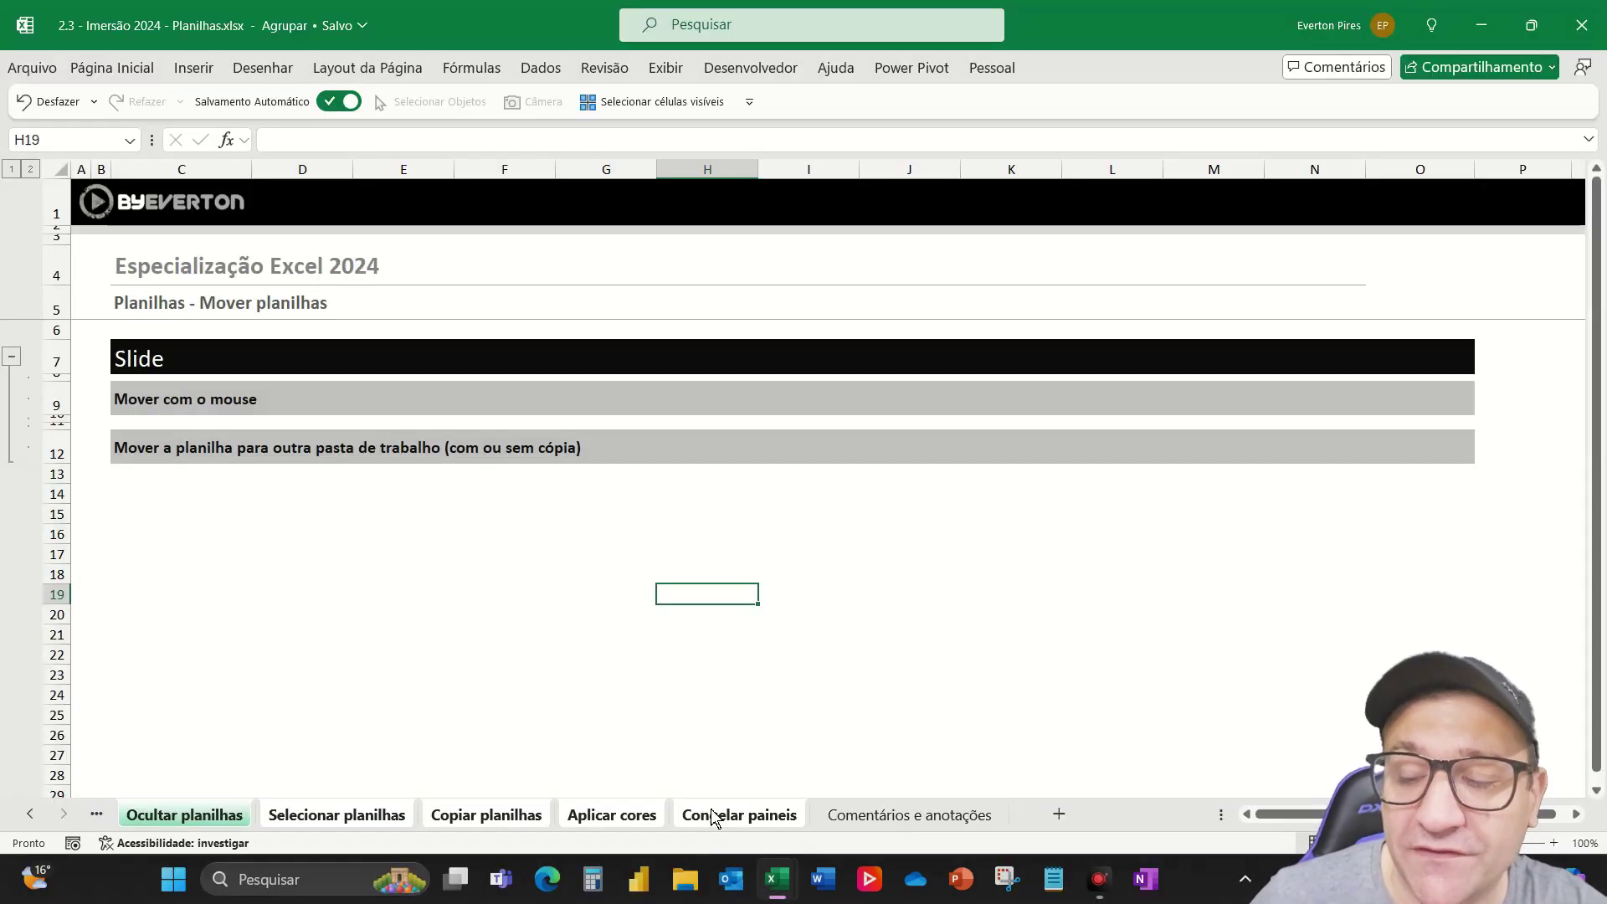
Ungroup the sheets with Desagrupar Planilhas and switch back to the Selecionar planilhas tab.
right_click(741, 811)
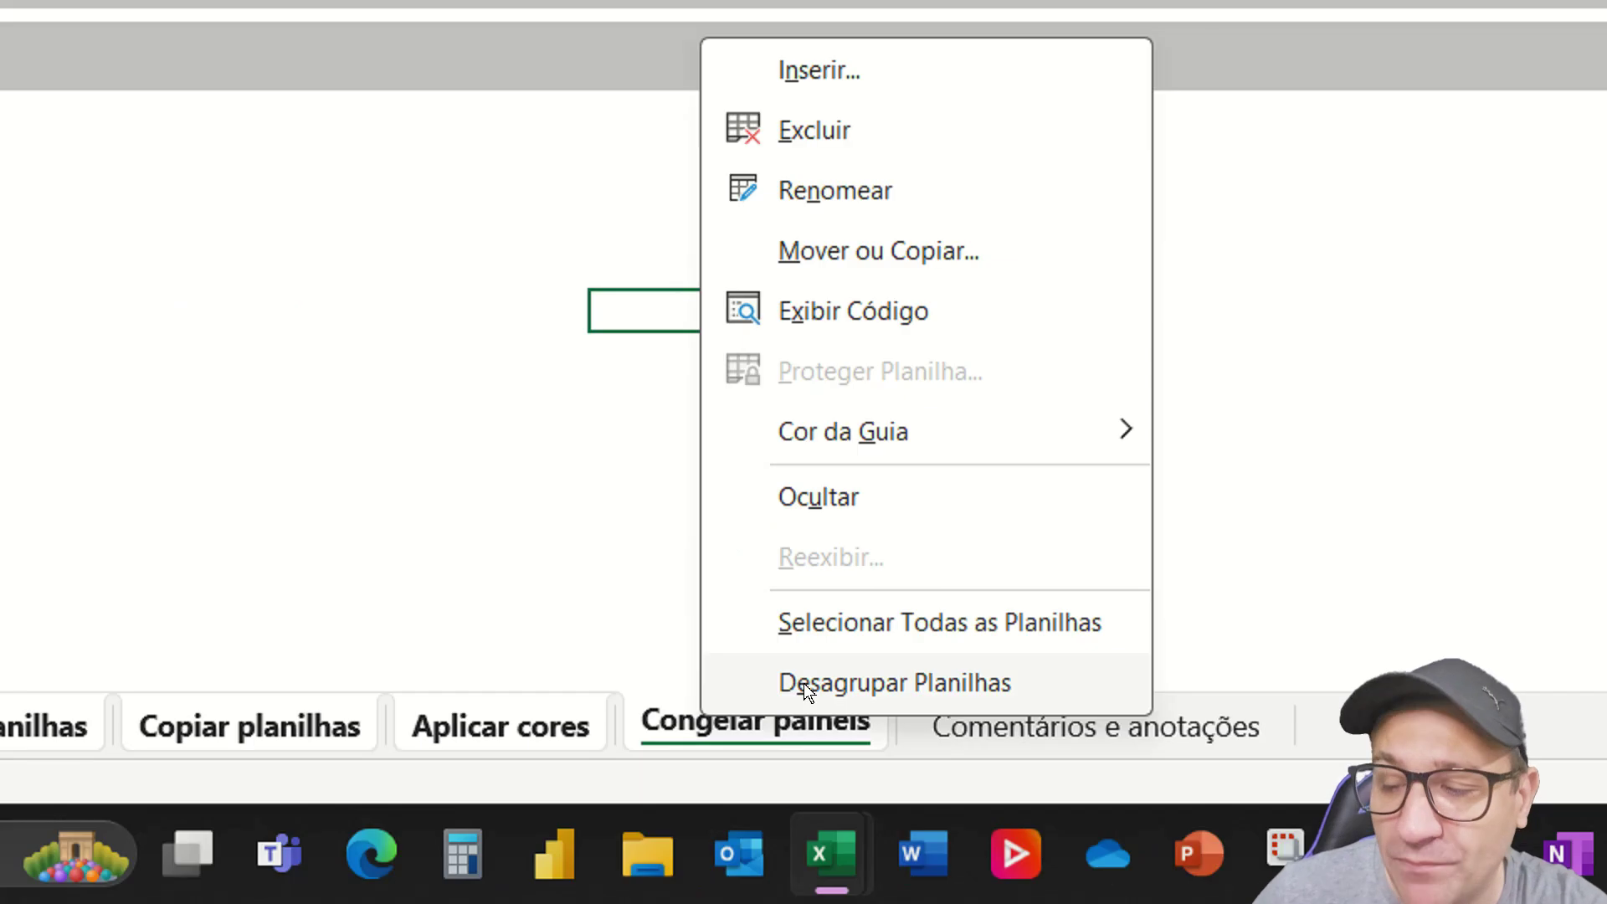
left_click(764, 793)
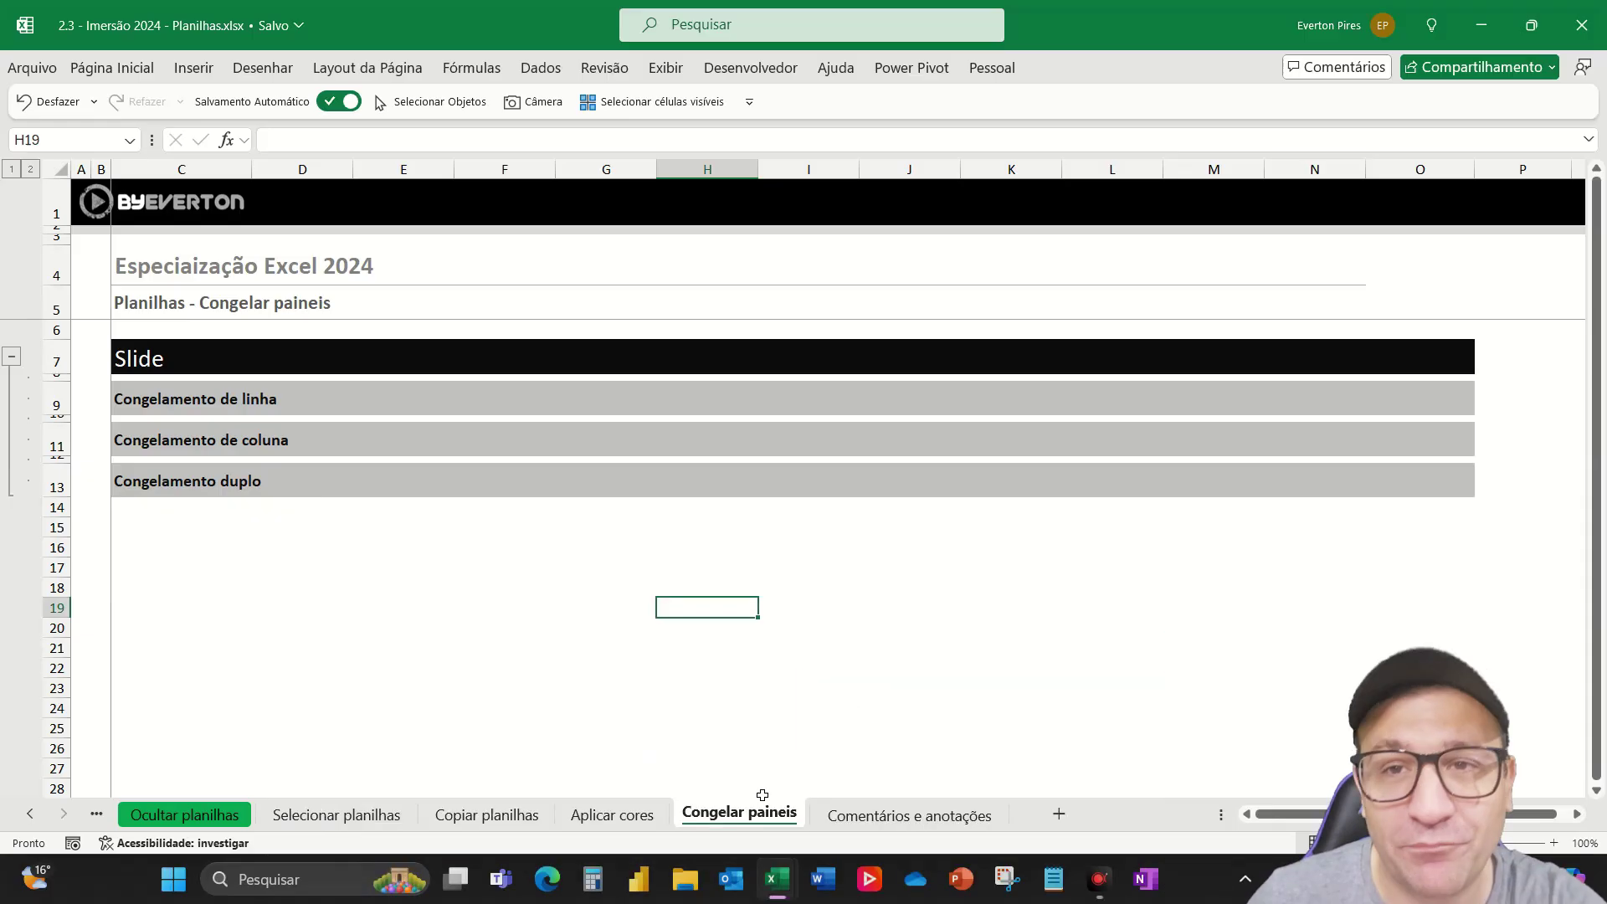
left_click(31, 815)
left_click(30, 815)
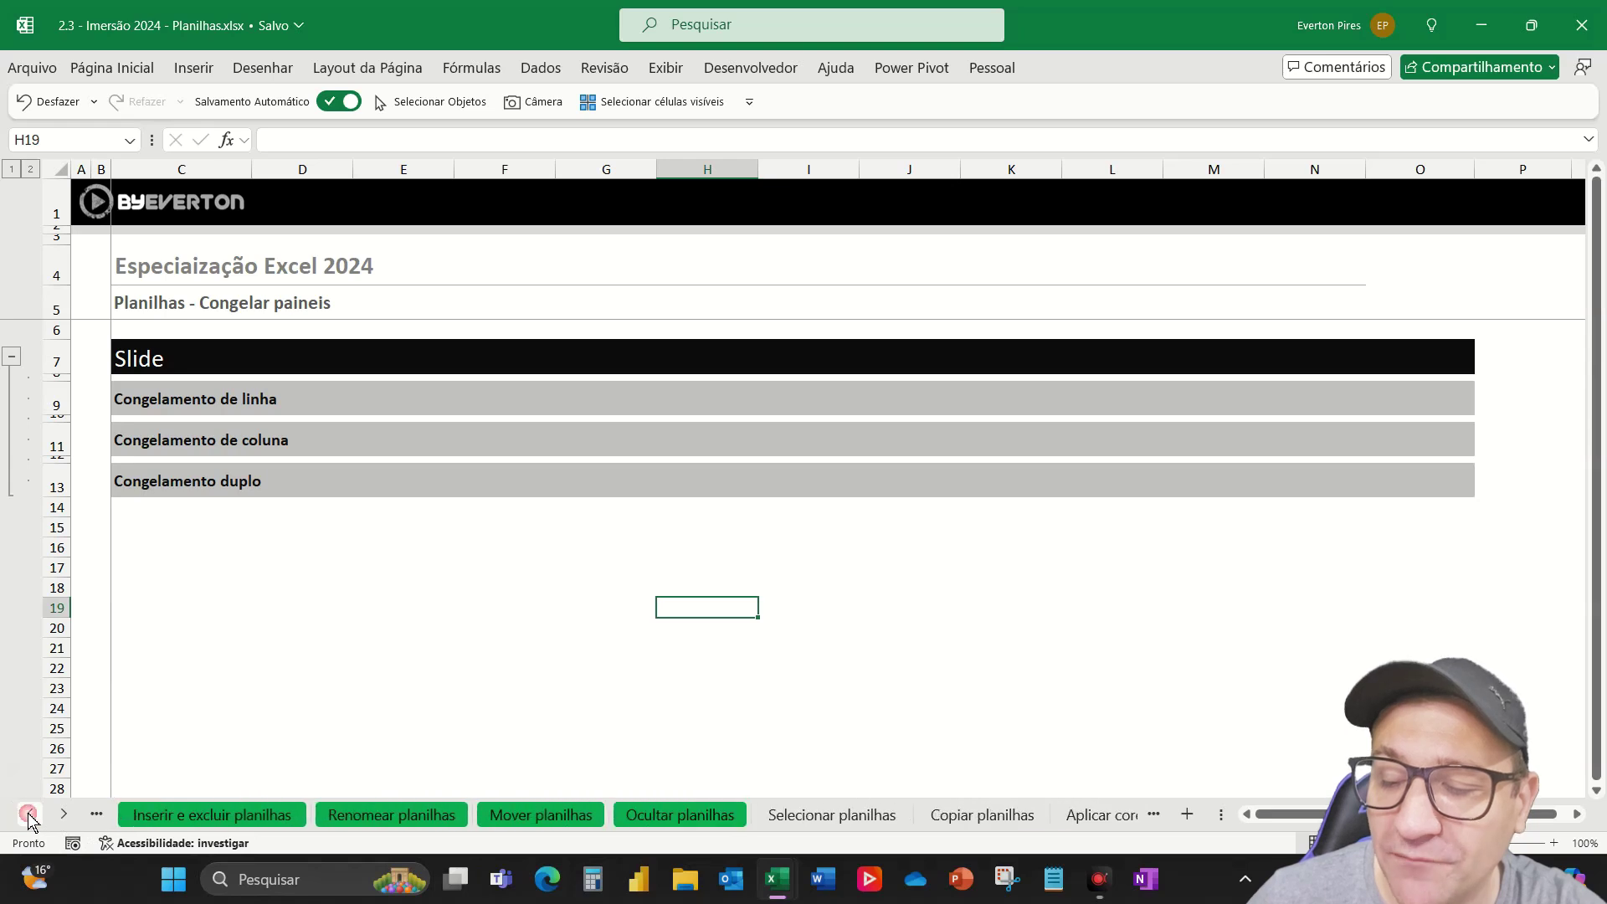
left_click(30, 815)
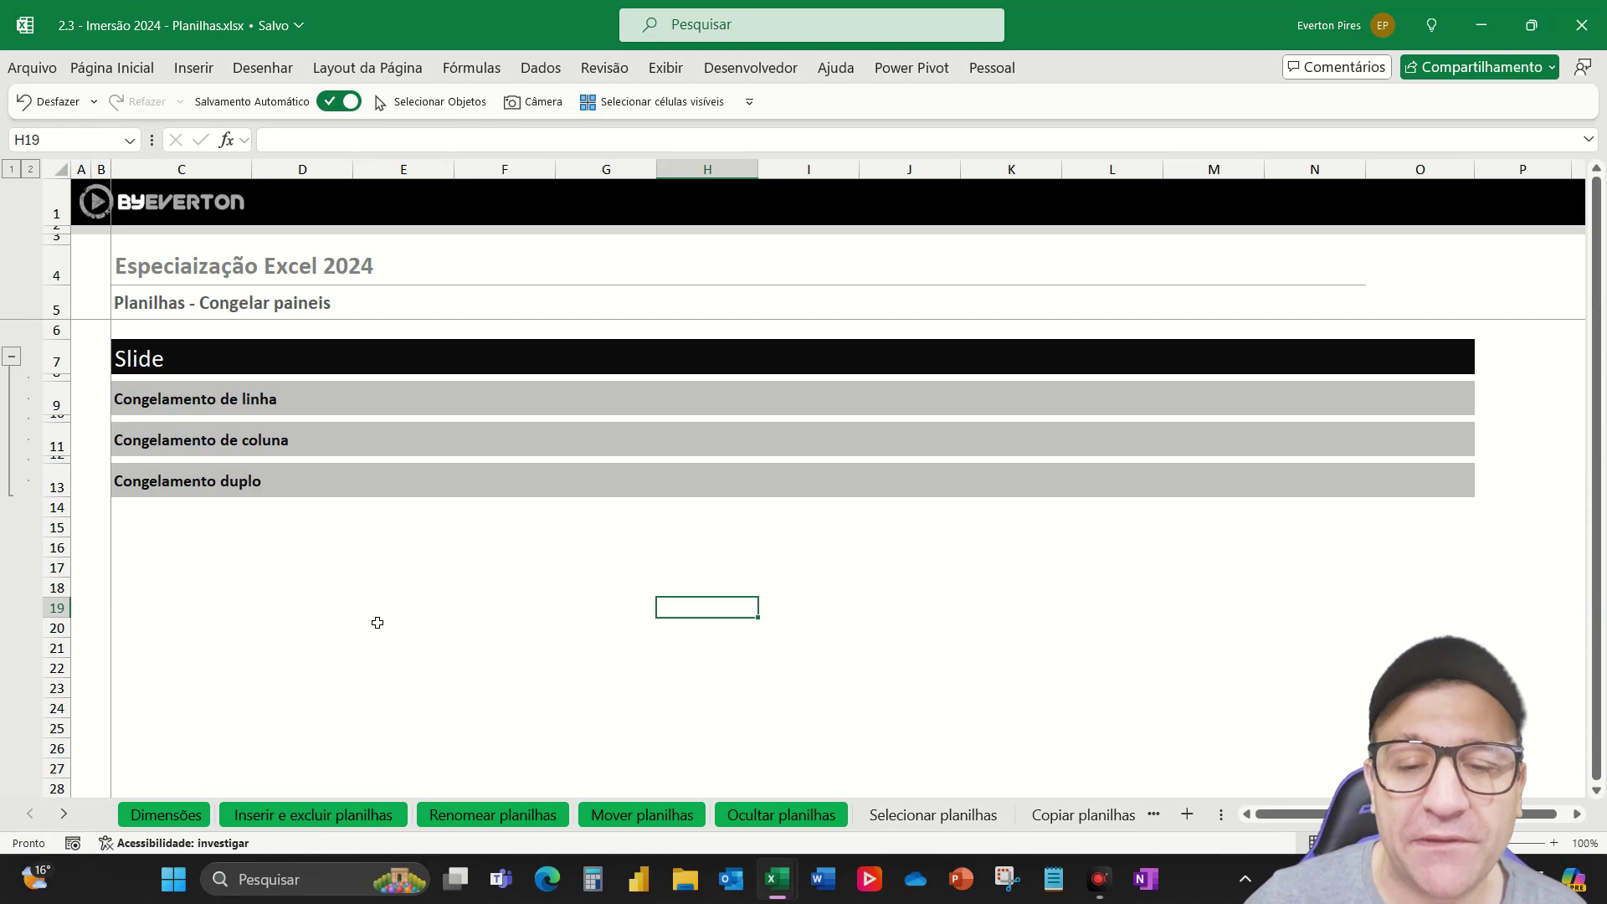
left_click(933, 815)
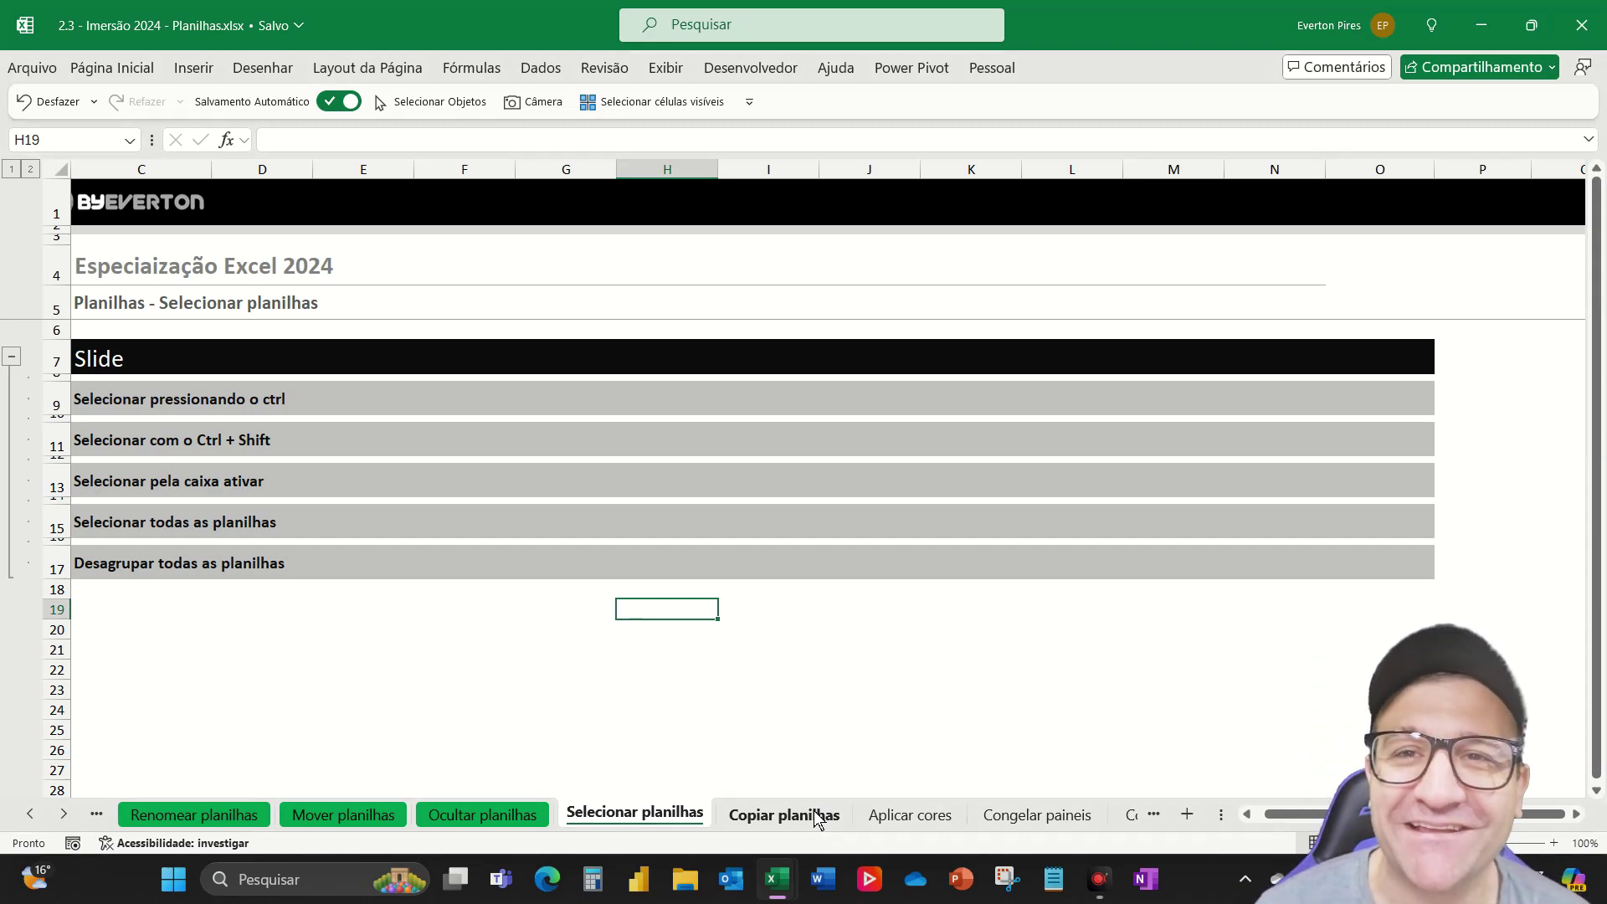
Step forward to Comentários e anotações and back through the sheets with Ctrl+PgDn/PgUp.
key("ctrl+Page_Down")
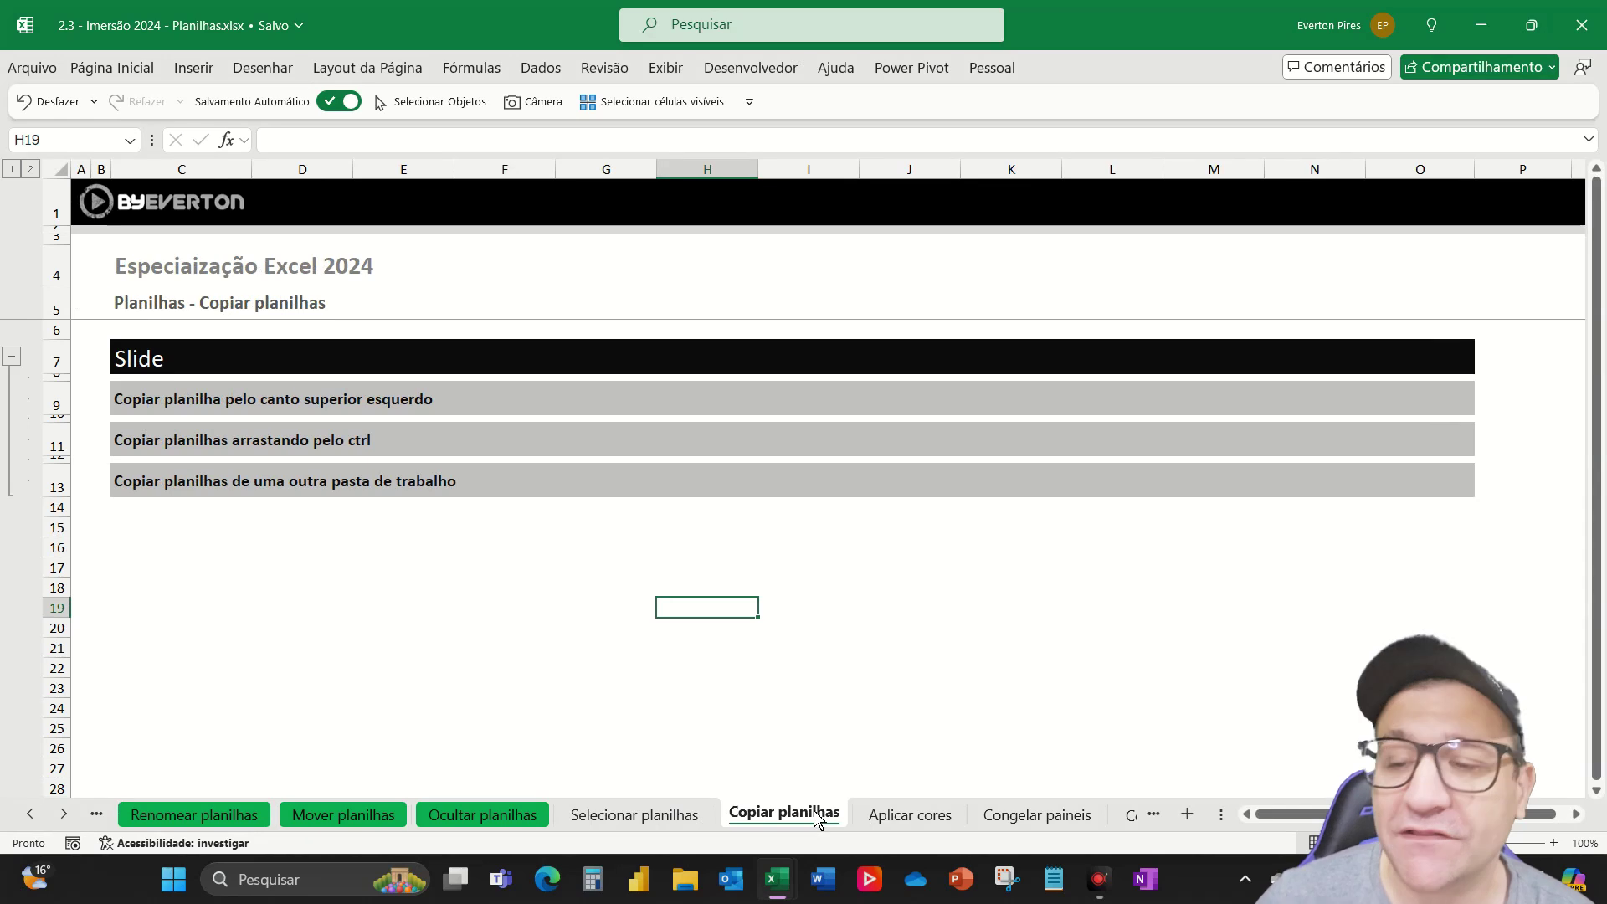
key("ctrl+Page_Down")
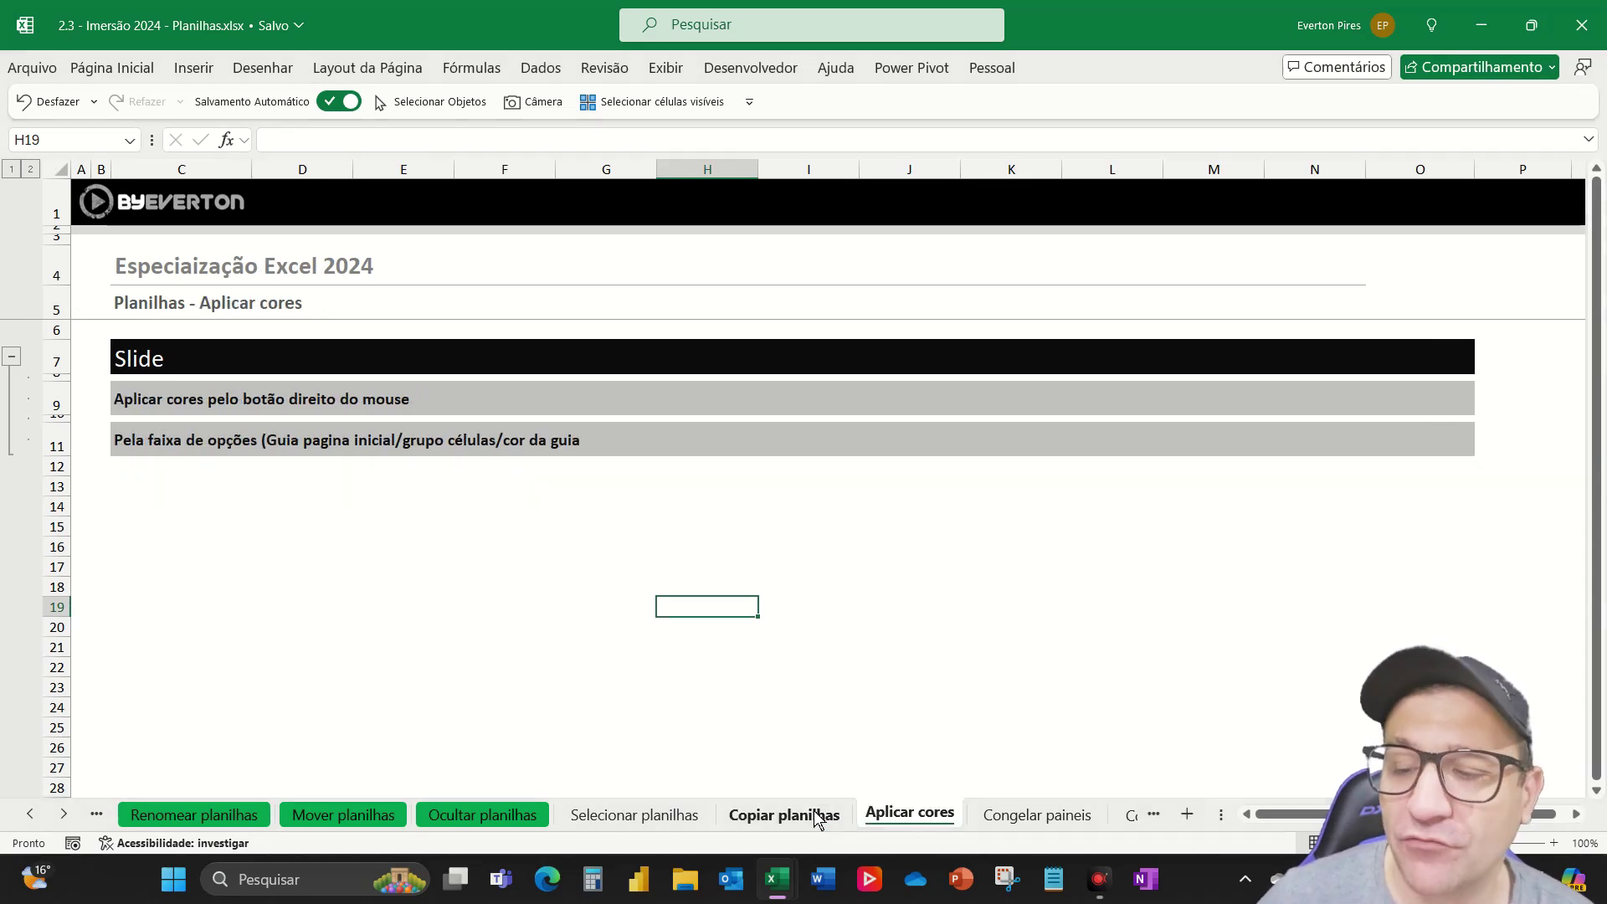
key("ctrl+Page_Down")
key("ctrl+Page_Down")
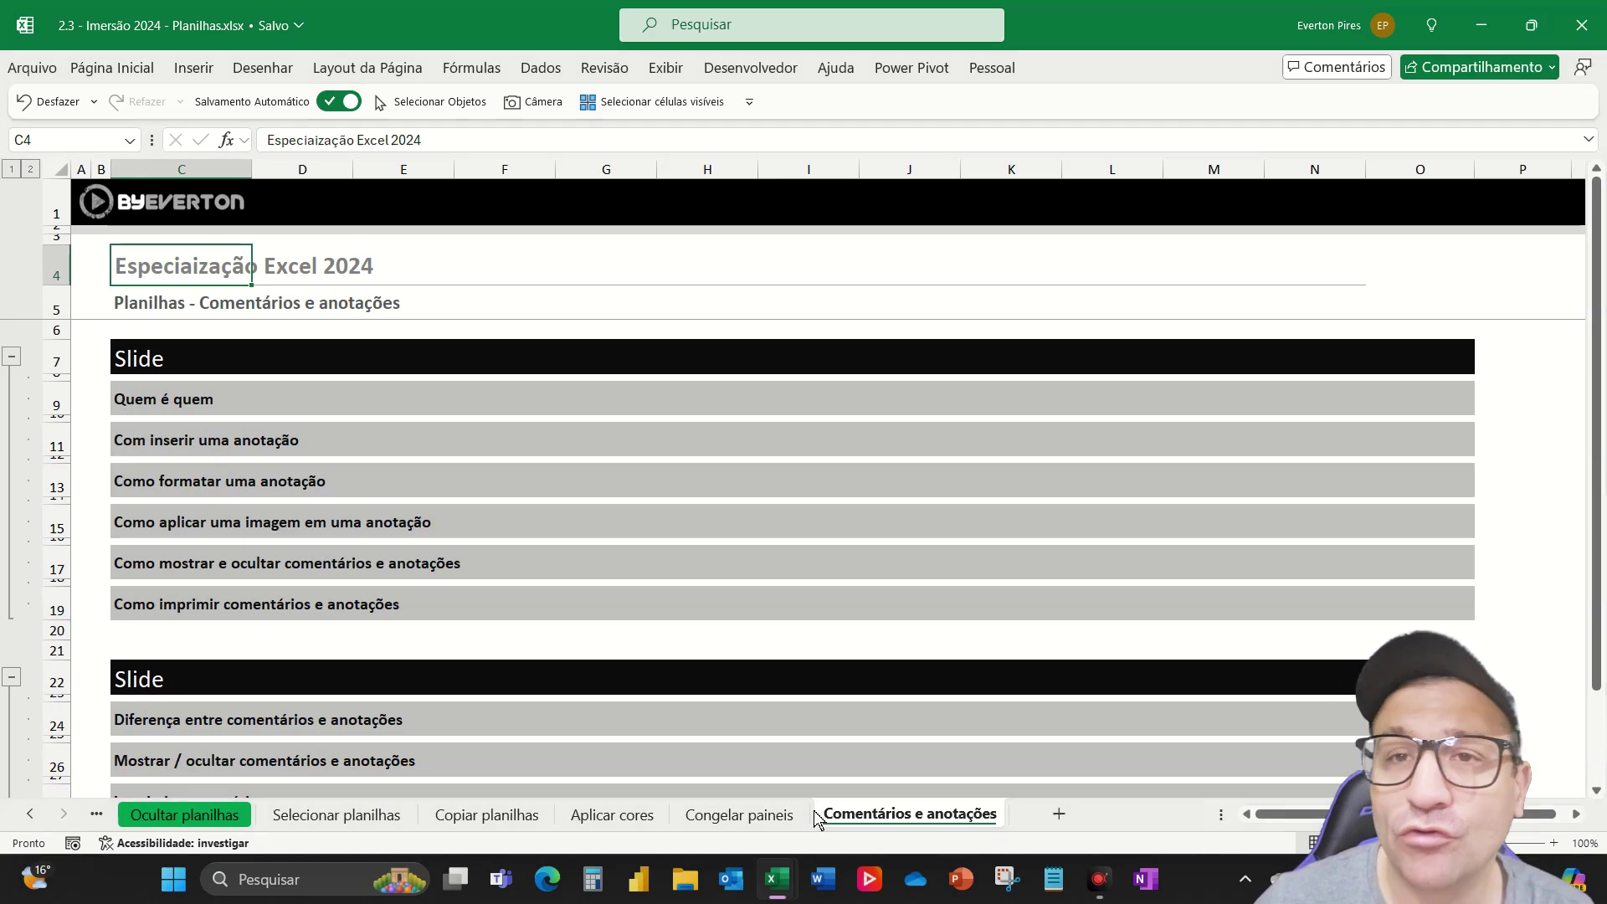
key("ctrl+Page_Up")
key("ctrl+Page_Up")
key("ctrl+Page_Up")
key("ctrl+Page_Up")
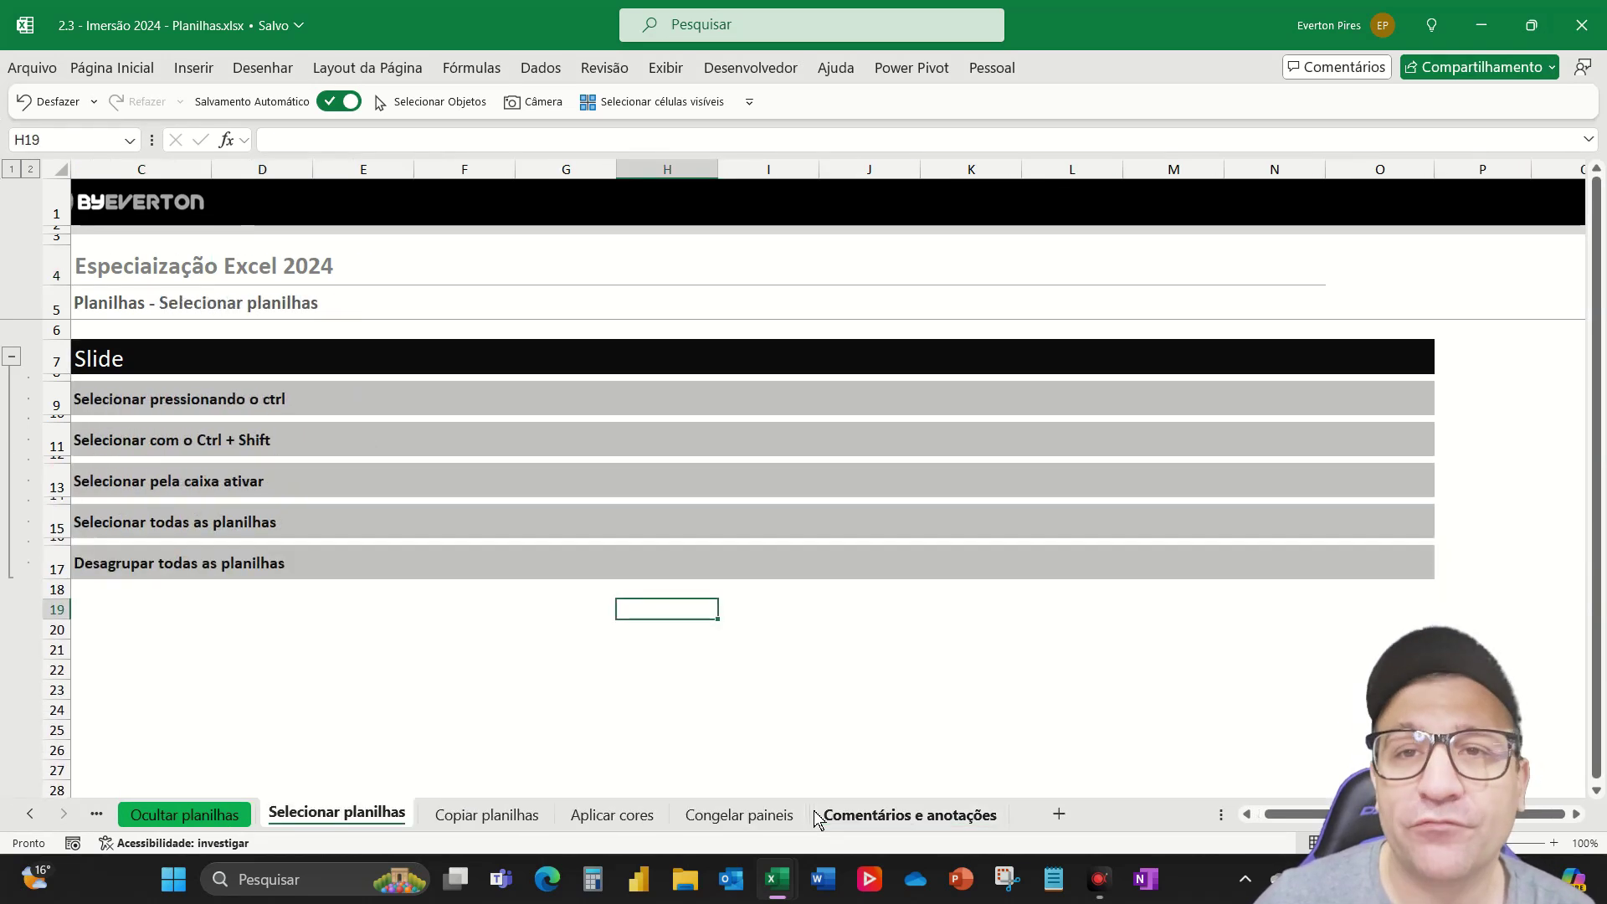
key("ctrl+Page_Up")
key("ctrl+Page_Up")
key("ctrl+Page_Up")
key("ctrl+Page_Up")
key("ctrl+Page_Up")
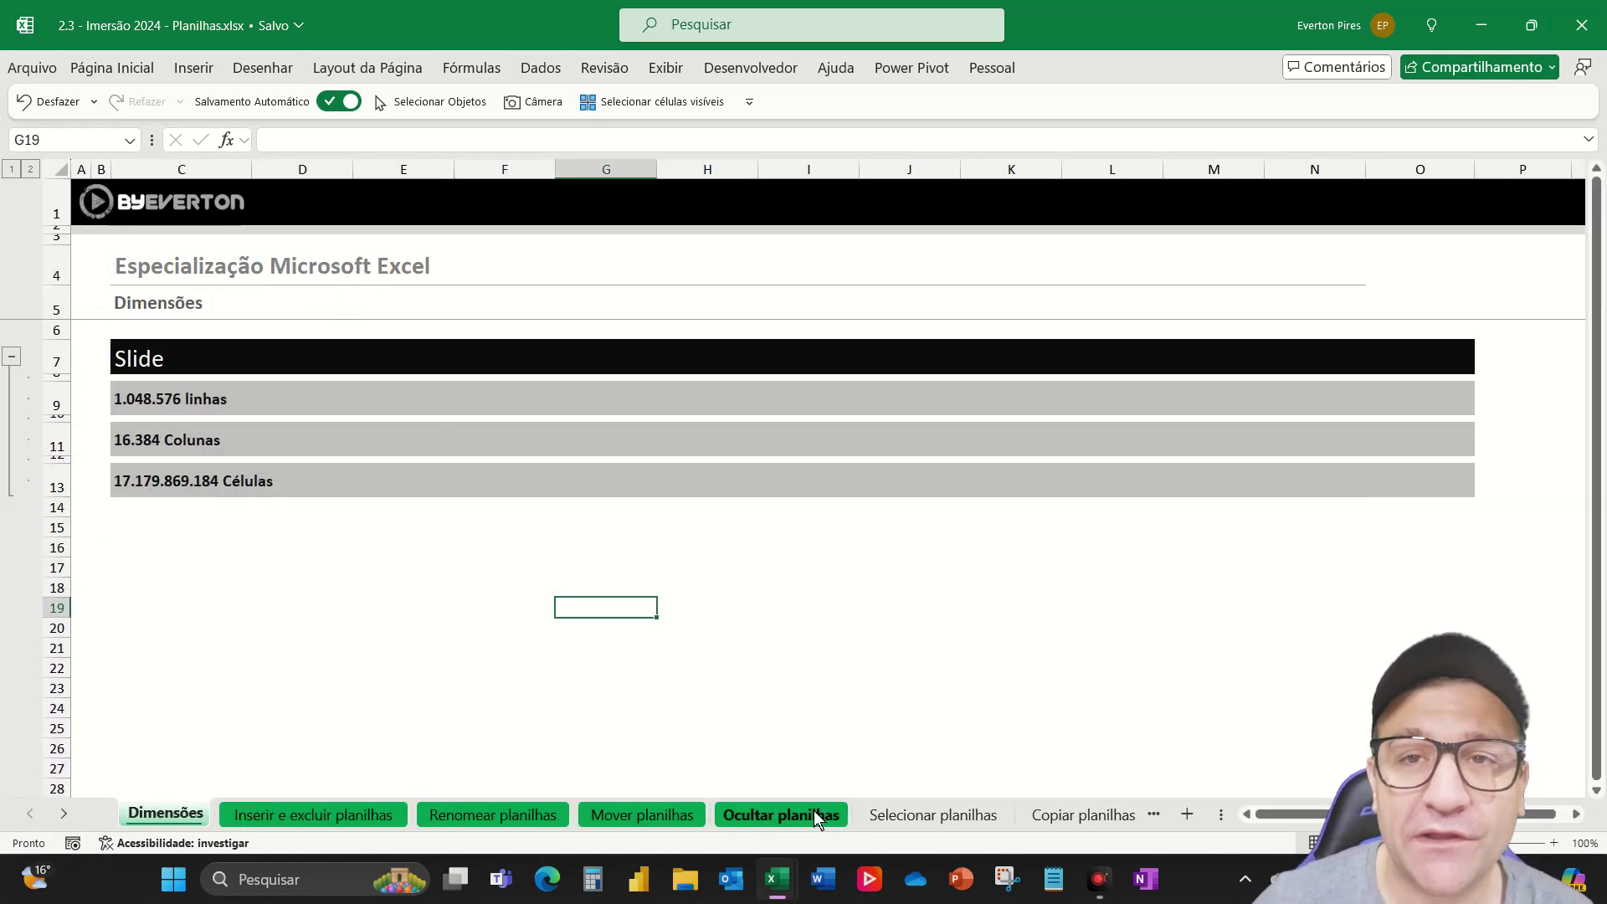
key("ctrl+Page_Down")
key("ctrl+Page_Down")
key("ctrl+Page_Down")
key("ctrl+Page_Down")
key("ctrl+Page_Down")
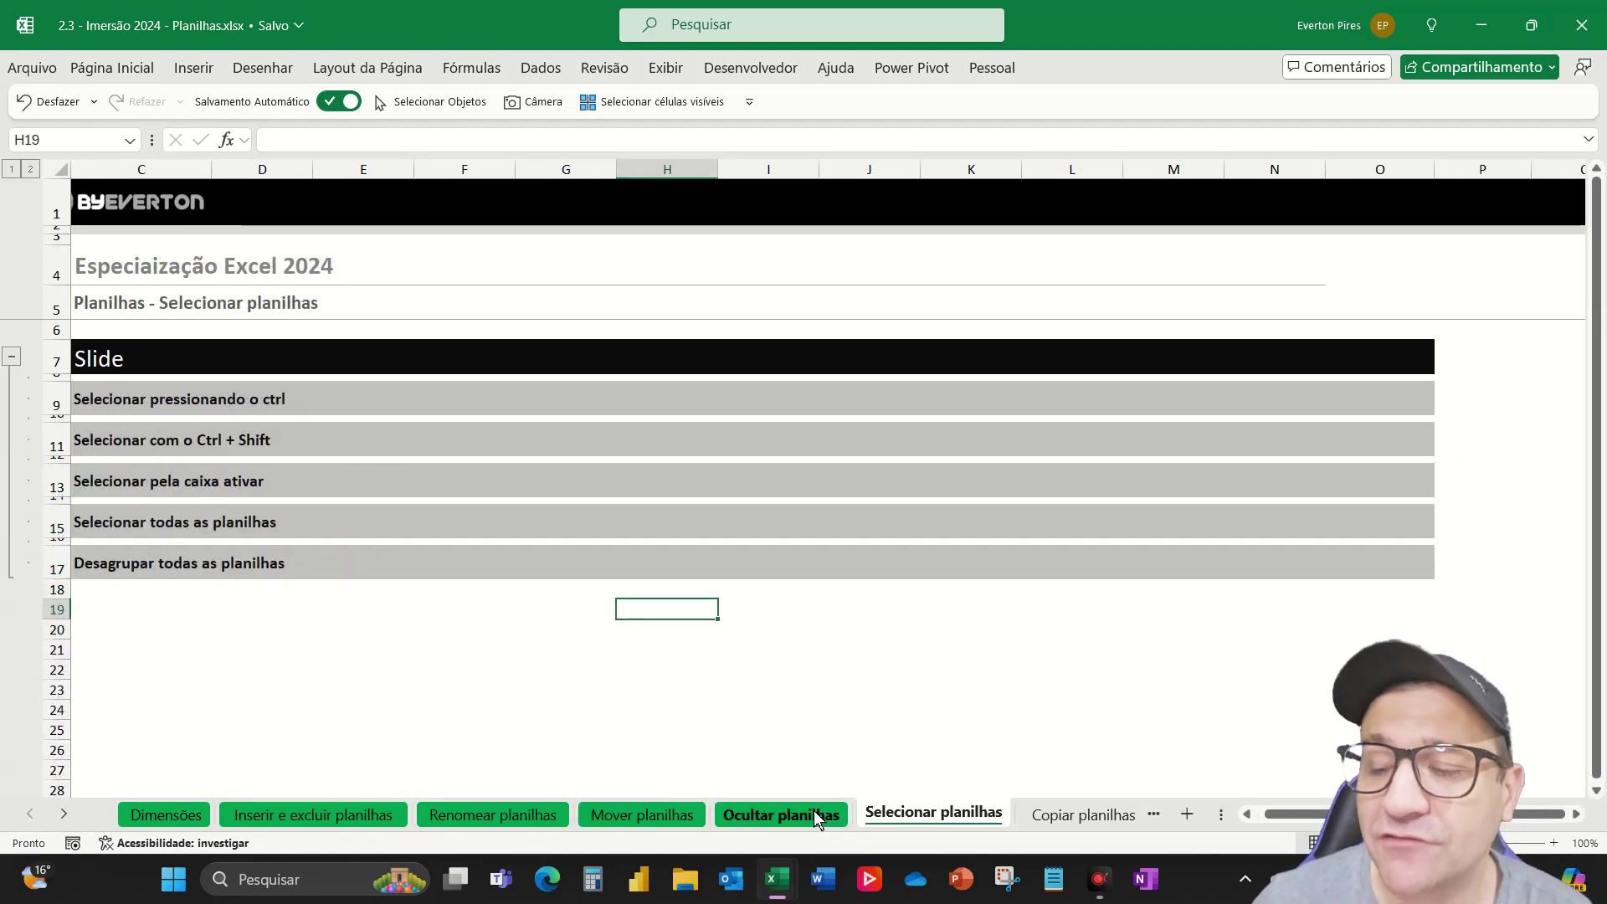
key("ctrl+Page_Up")
key("ctrl+Page_Down")
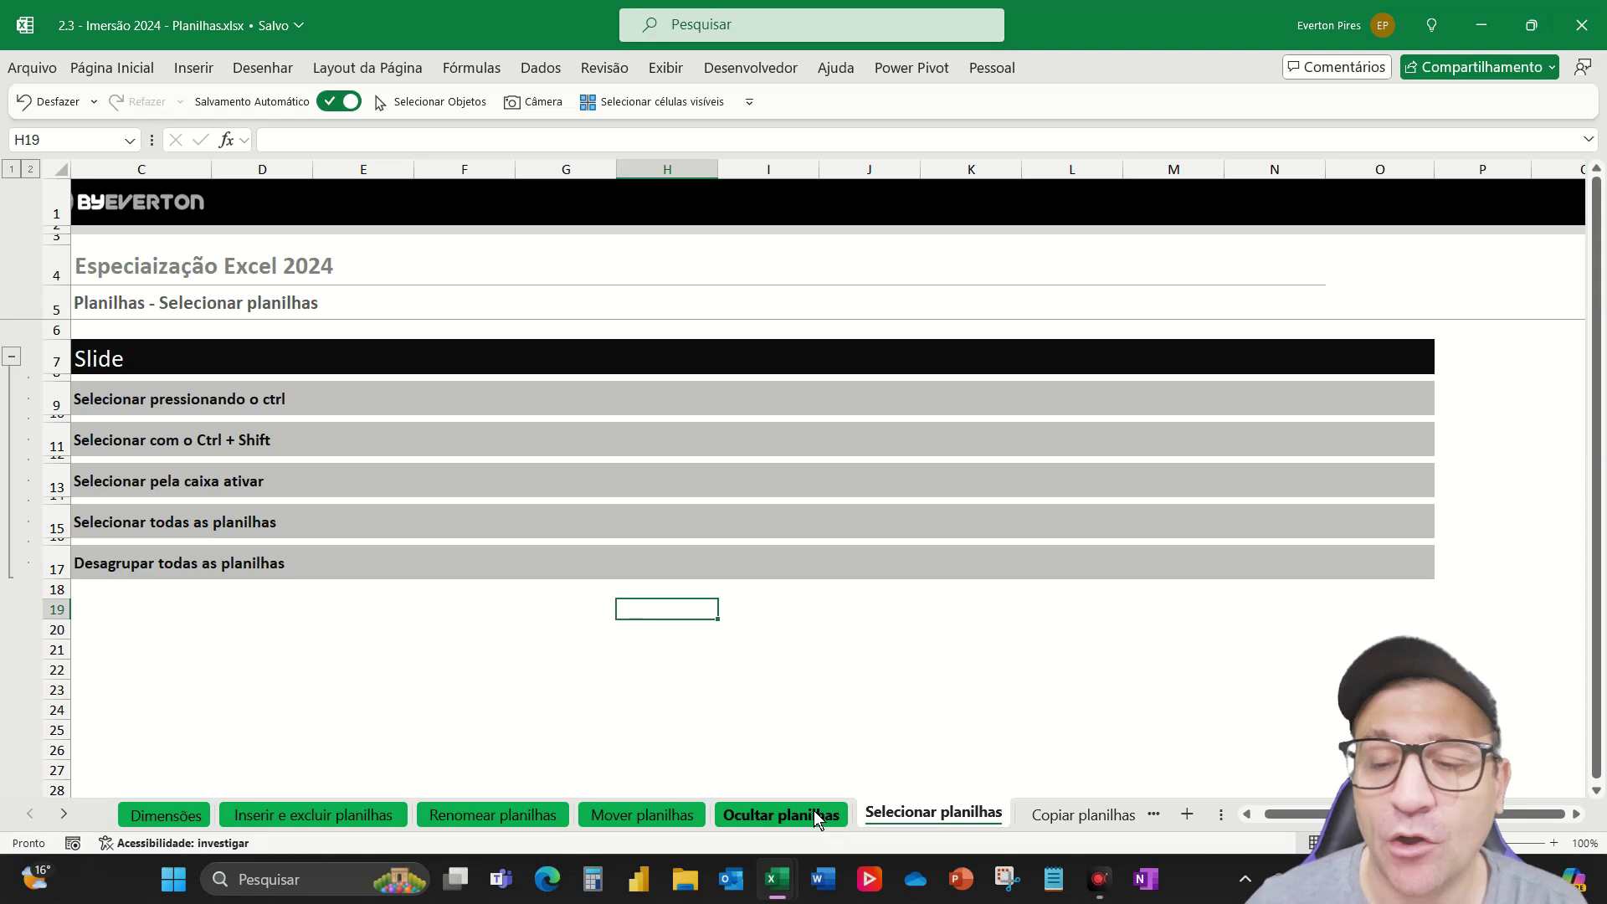
scroll(814, 816, "down", 1)
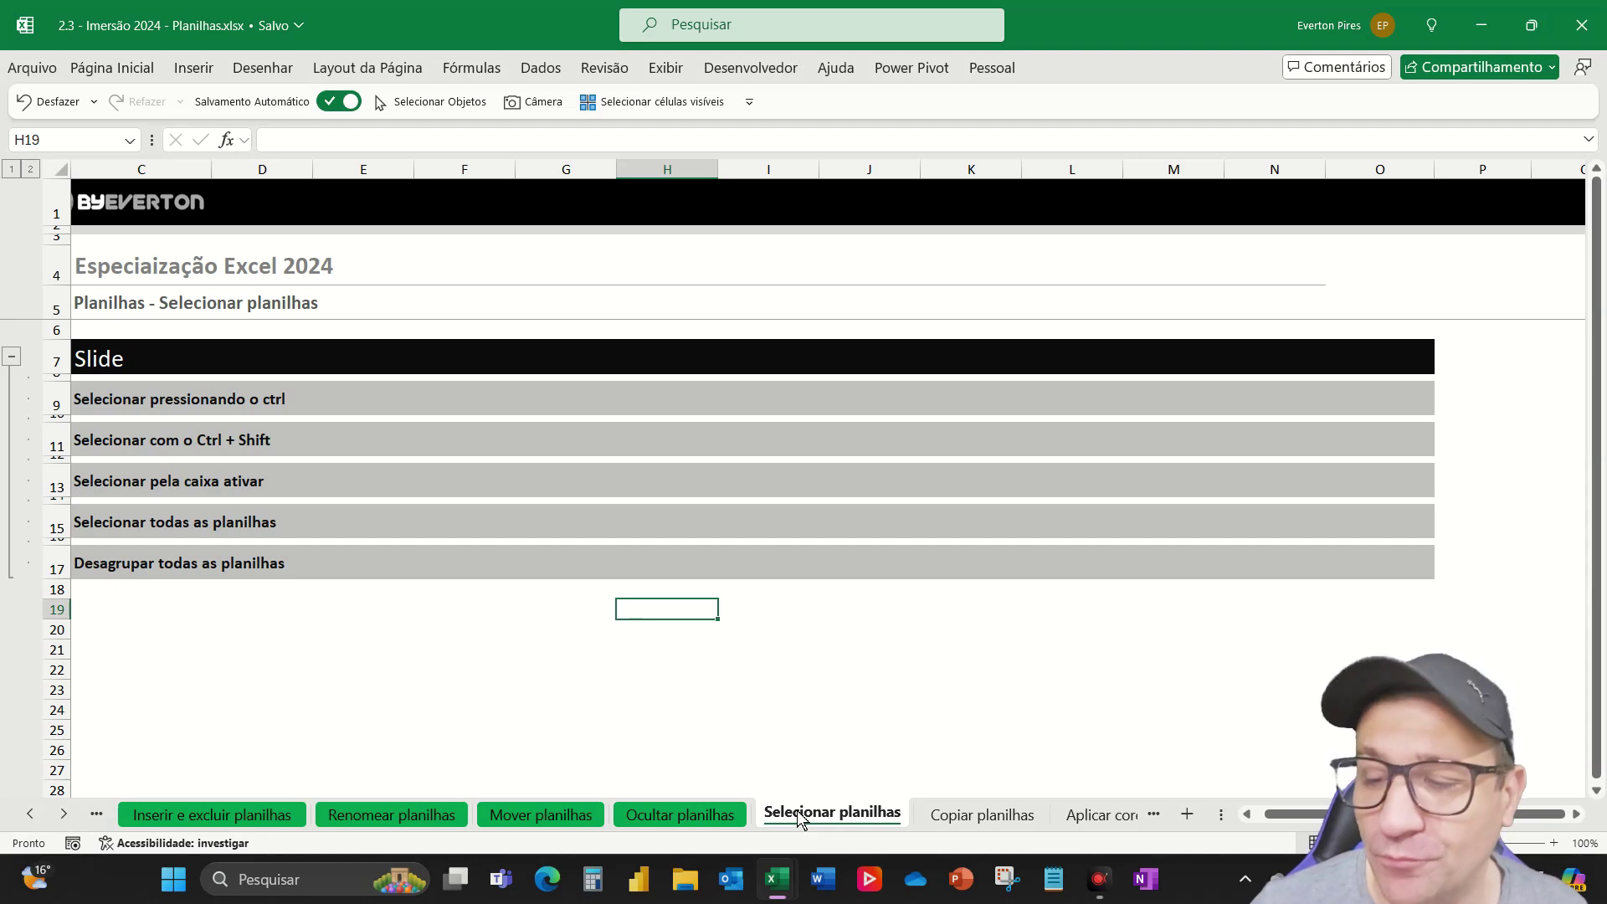
Extend the group through Comentários e anotações with Ctrl+Shift+PgDn, then step back to Dimensões.
key("ctrl+shift+Page_Down")
key("ctrl+shift+Page_Down")
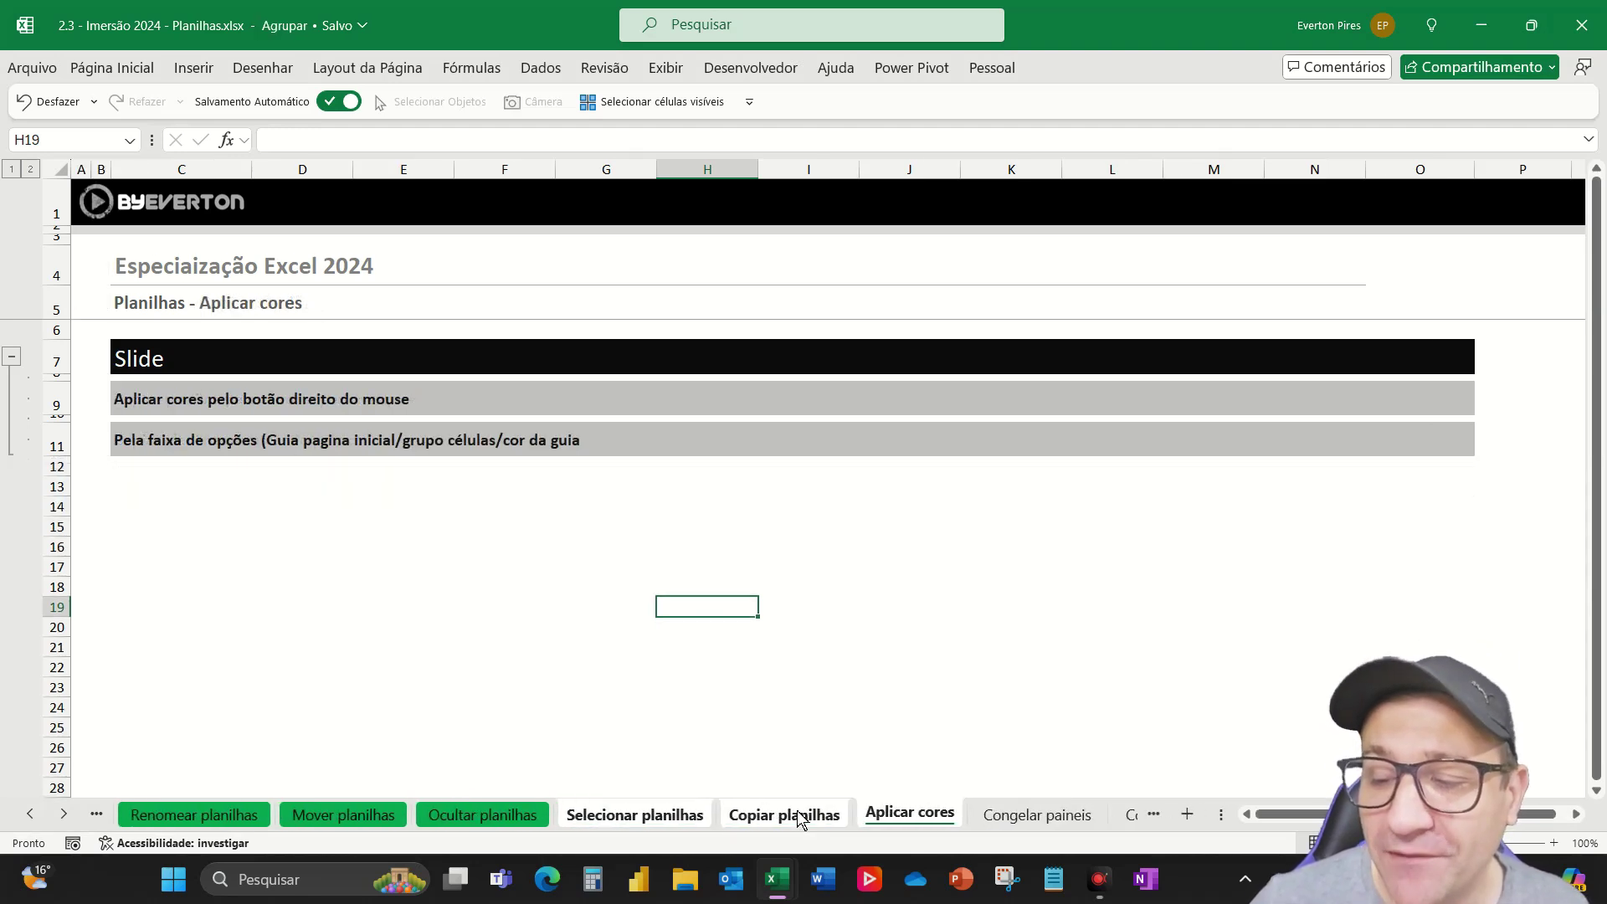
key("ctrl+shift+Page_Down")
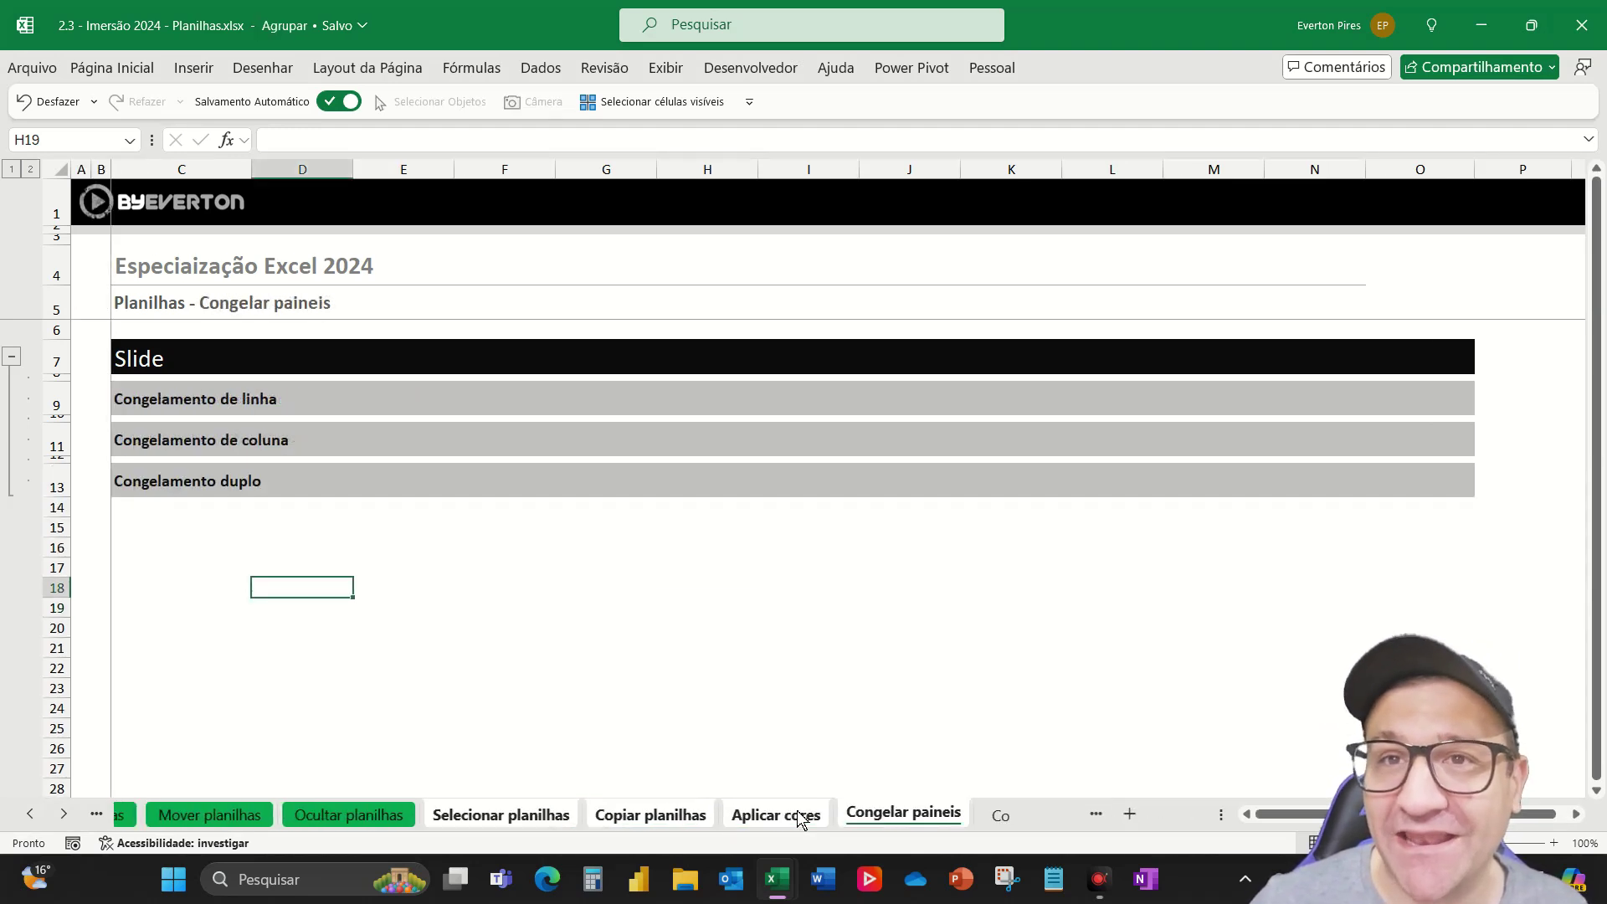
key("ctrl+shift+Page_Down")
left_click(797, 814)
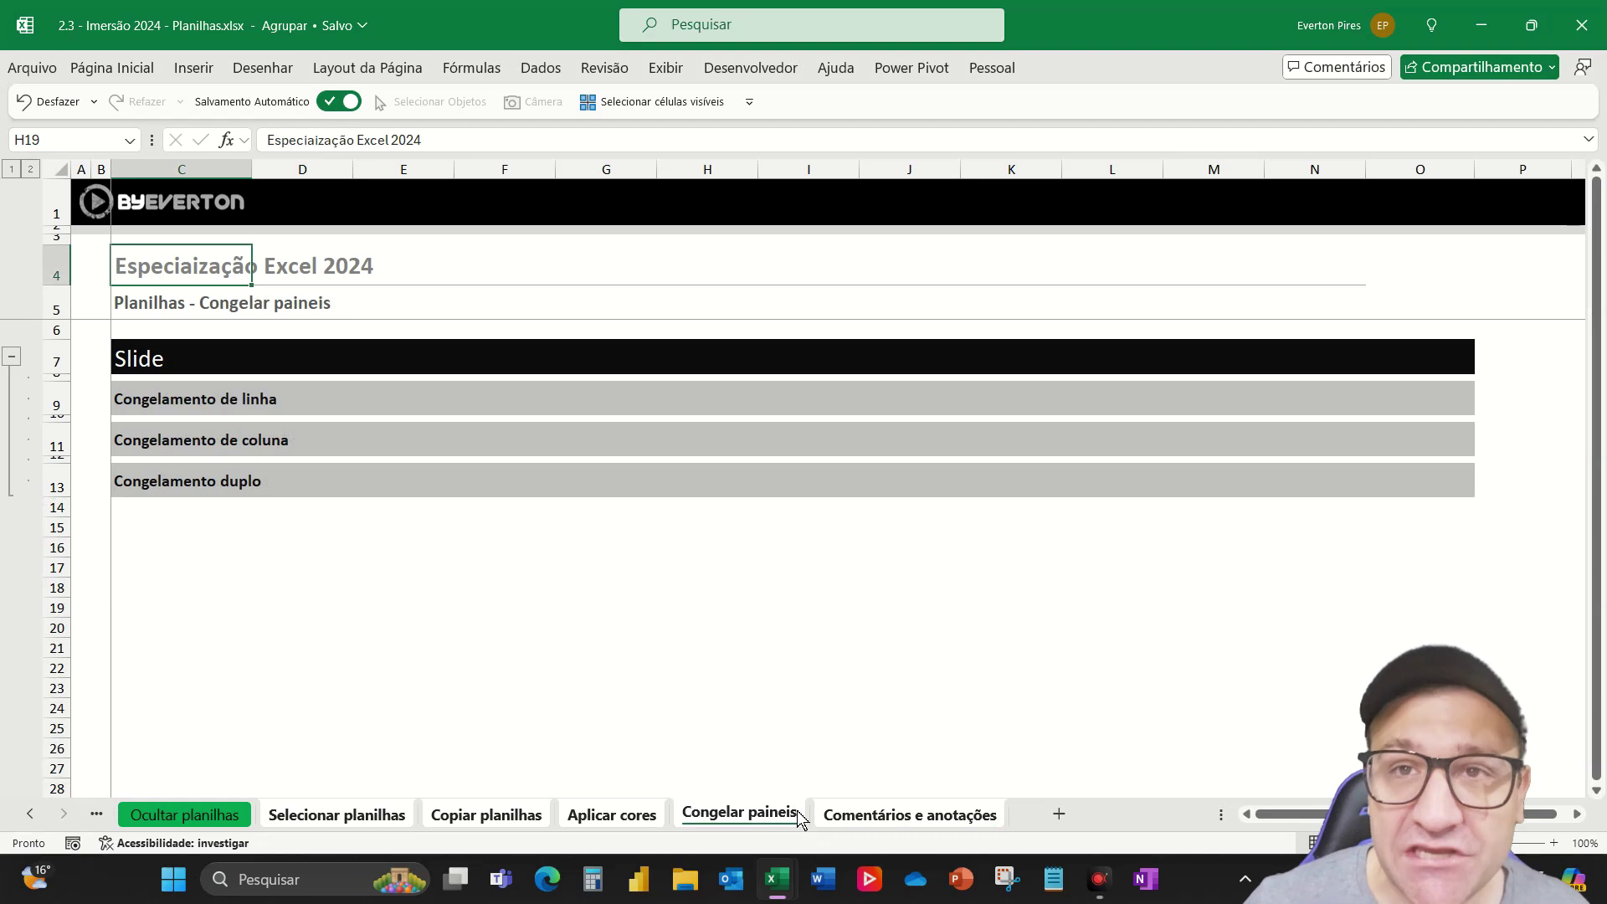
key("ctrl+Page_Up")
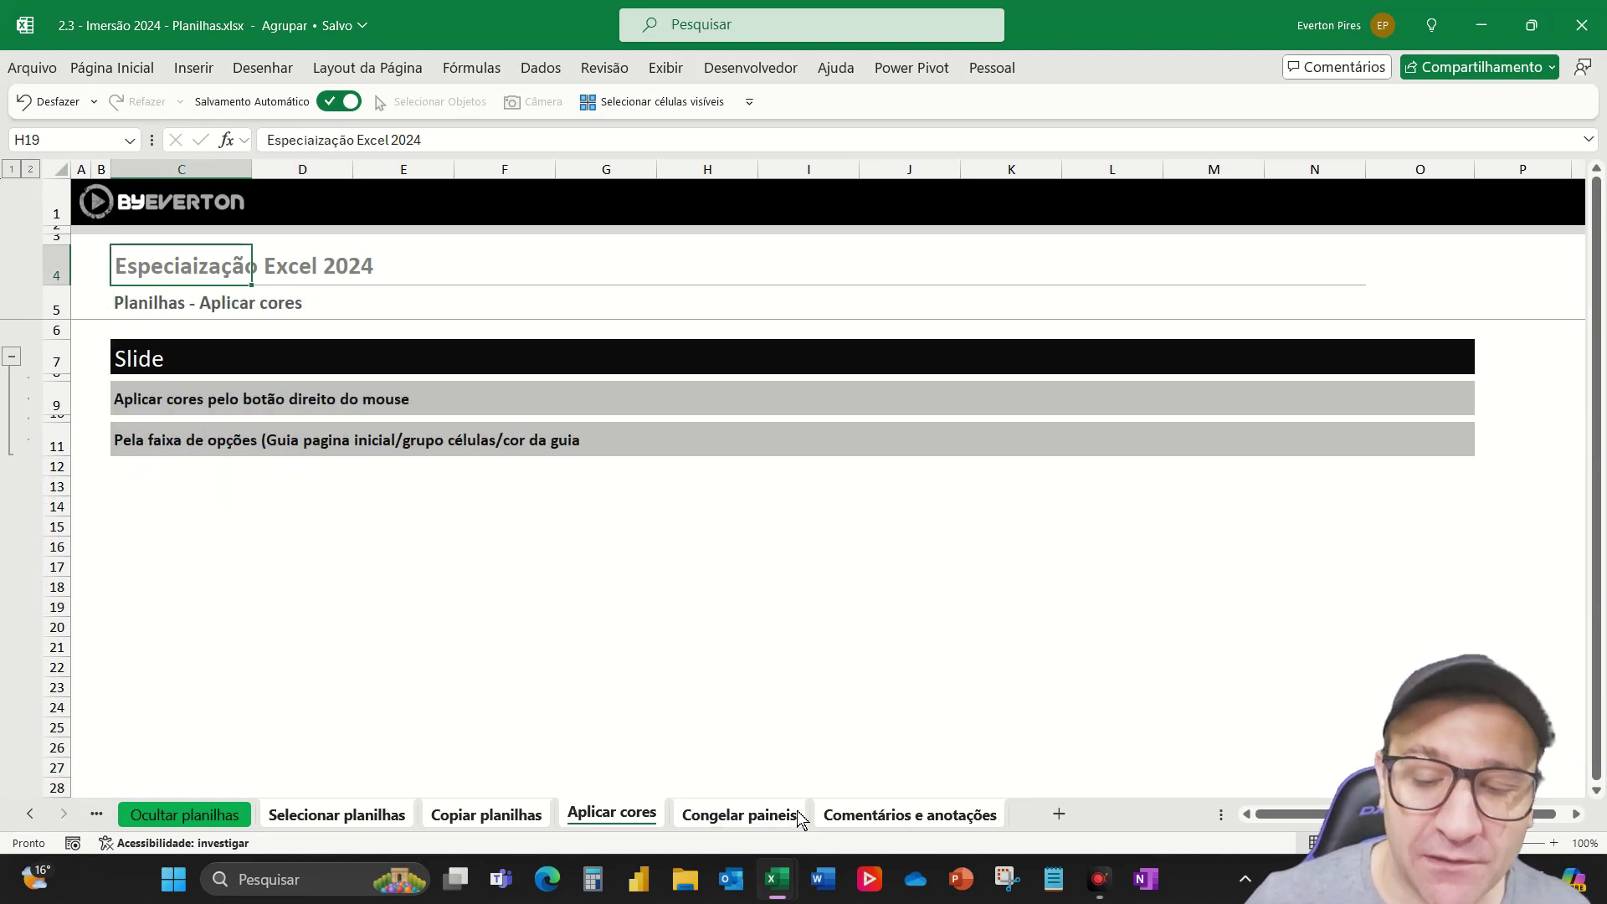
key("ctrl+Page_Up")
key("ctrl+Page_Up")
key("ctrl+Page_Up")
key("ctrl+Page_Up")
key("ctrl+Page_Up")
key("ctrl+Page_Up")
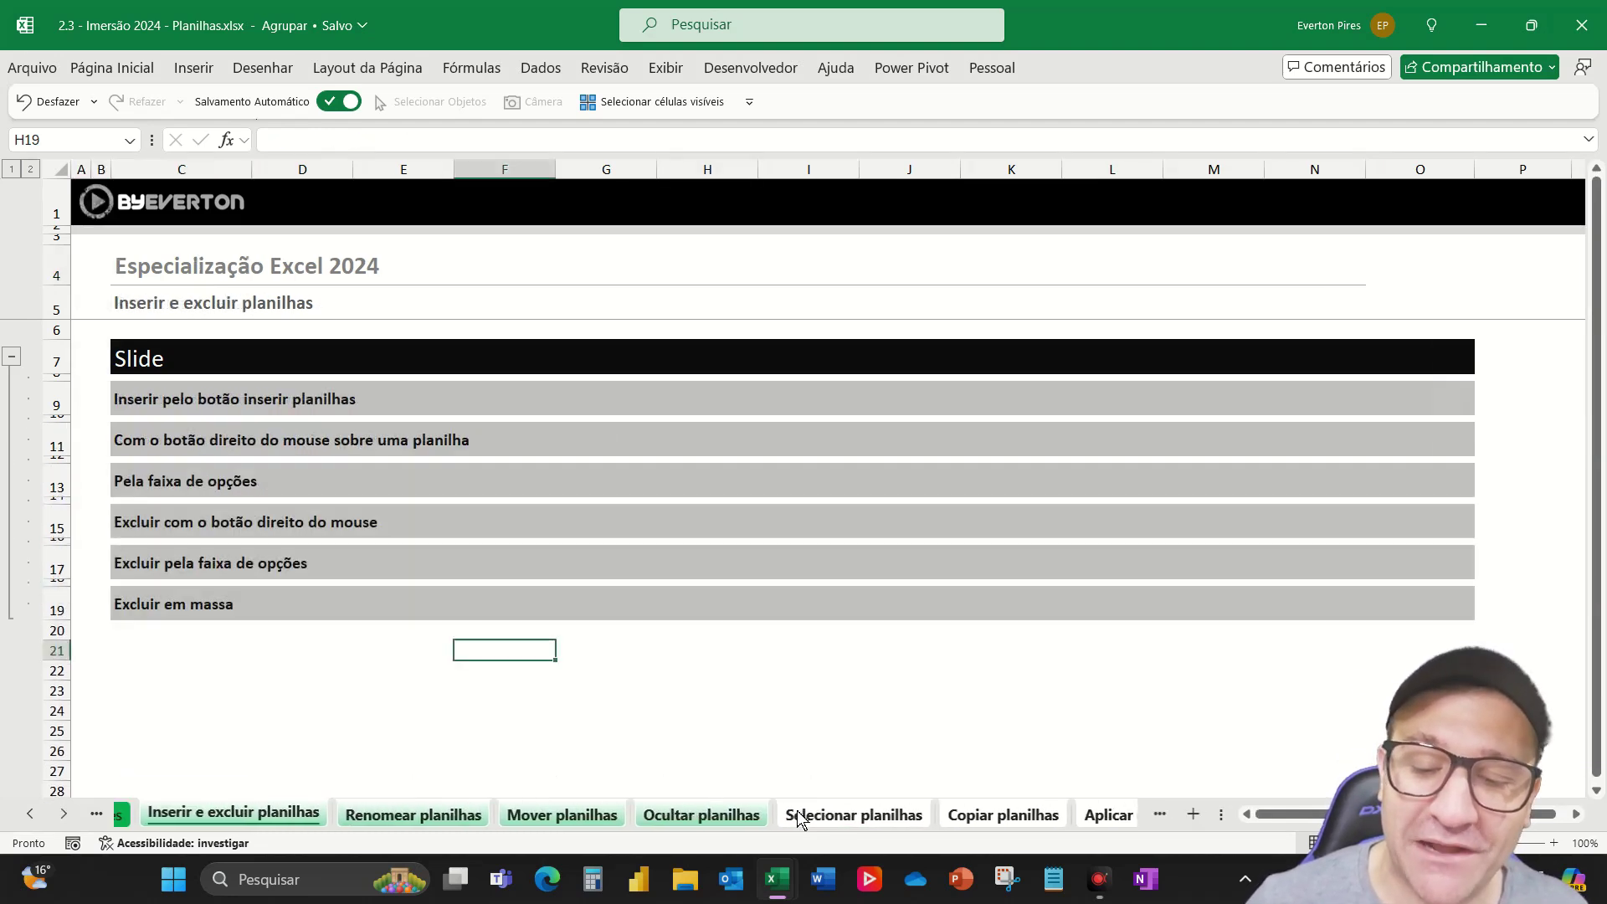
key("ctrl+Page_Up")
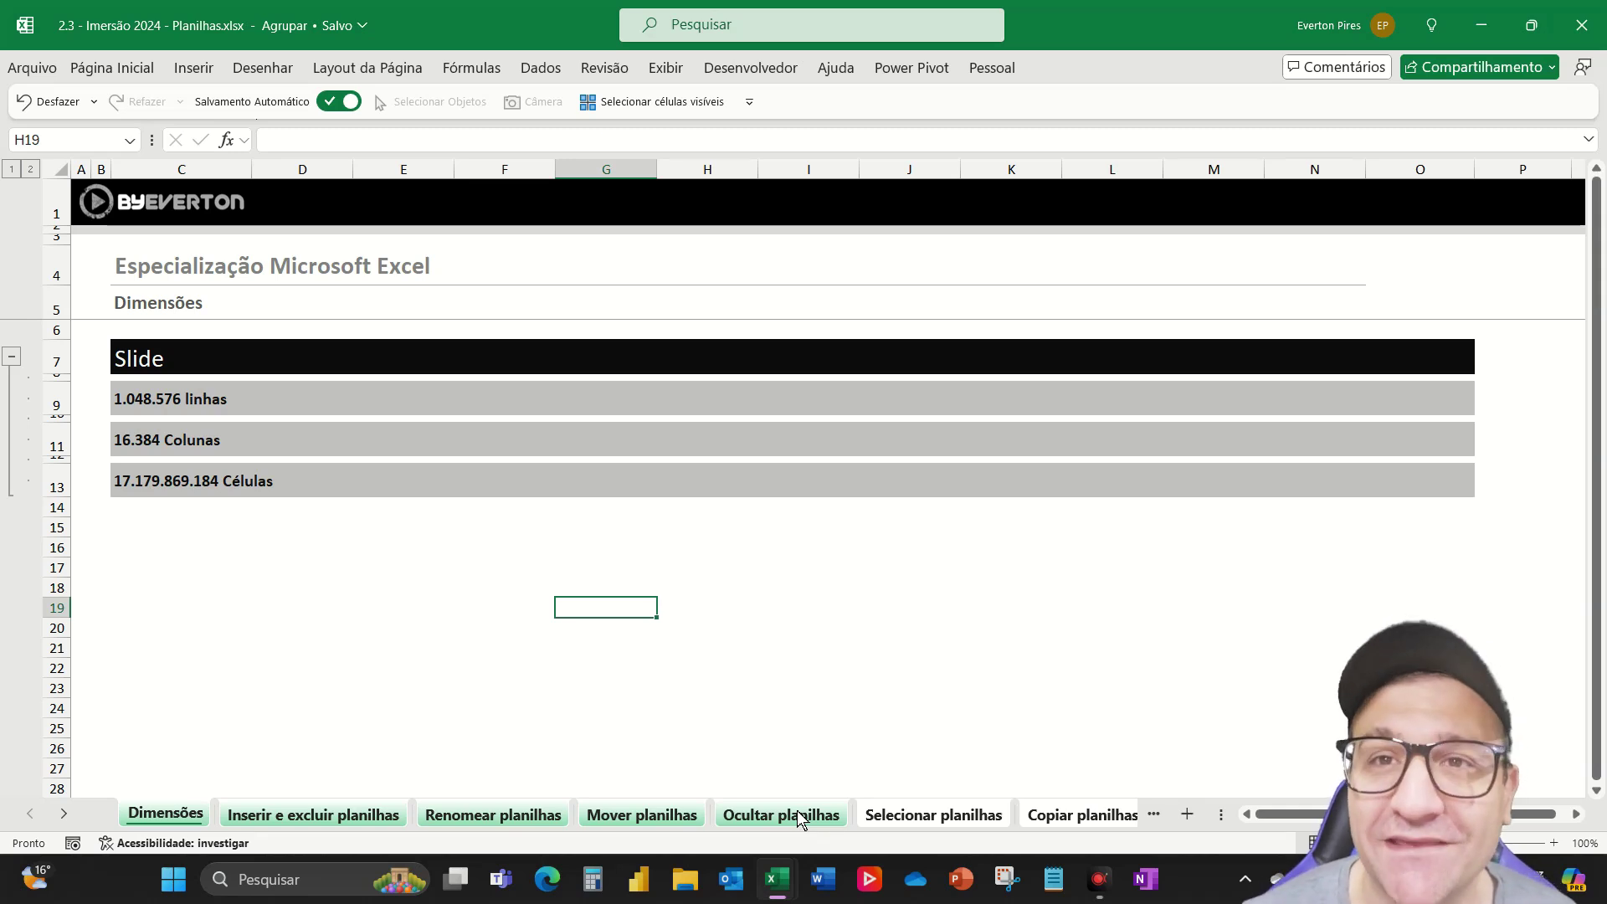
Ungroup the worksheets from the Mover planilhas tab menu and switch to Selecionar planilhas.
right_click(635, 815)
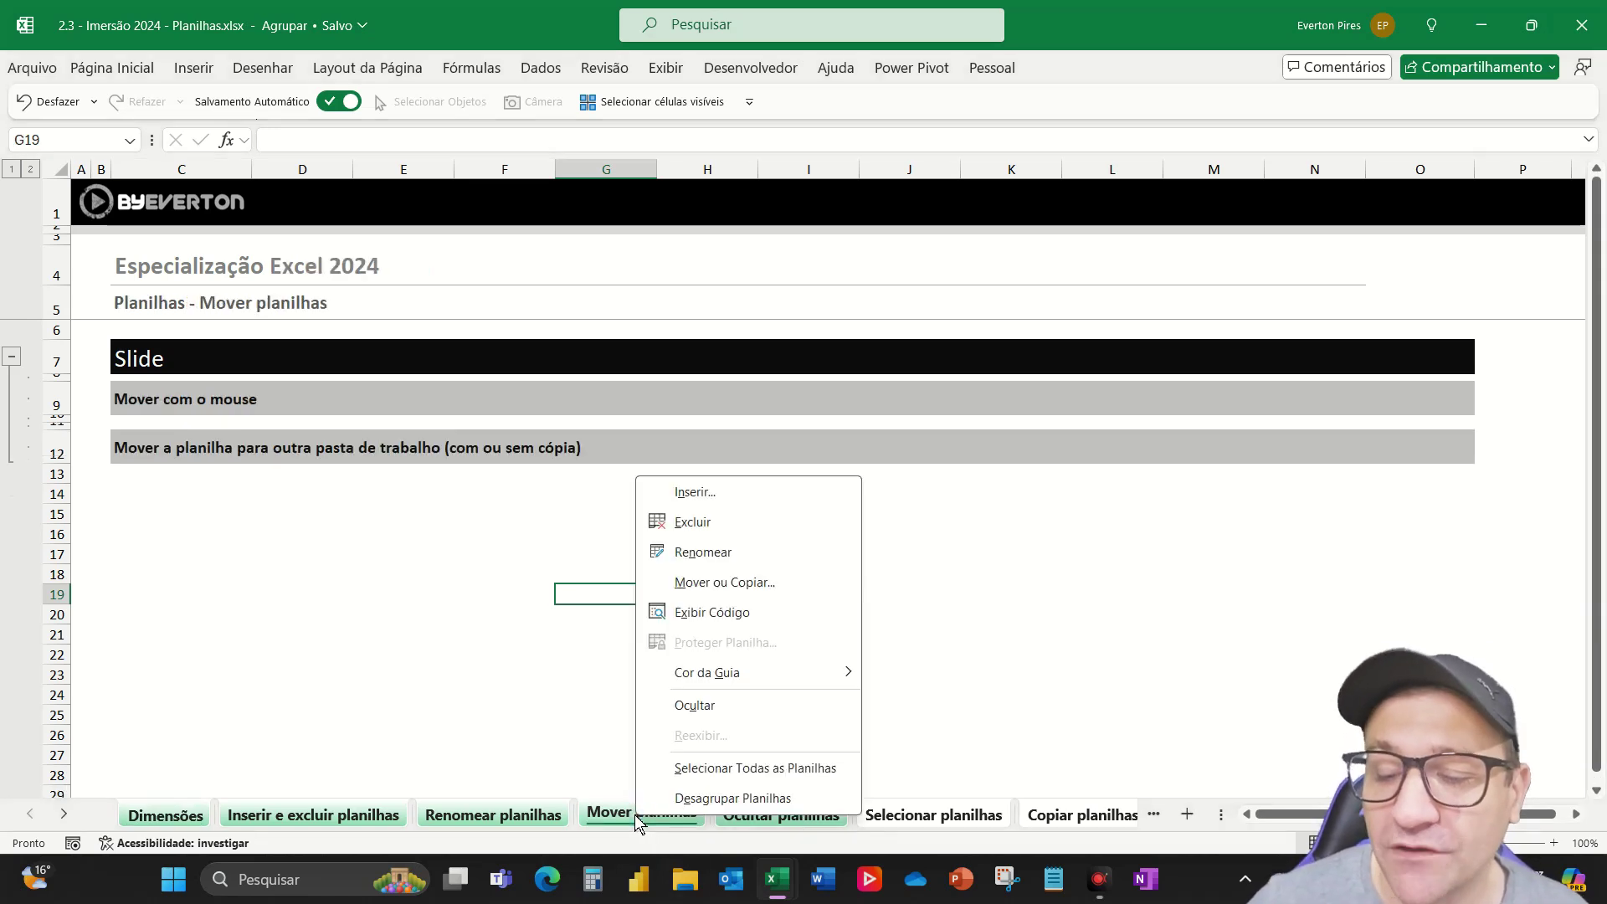
left_click(688, 805)
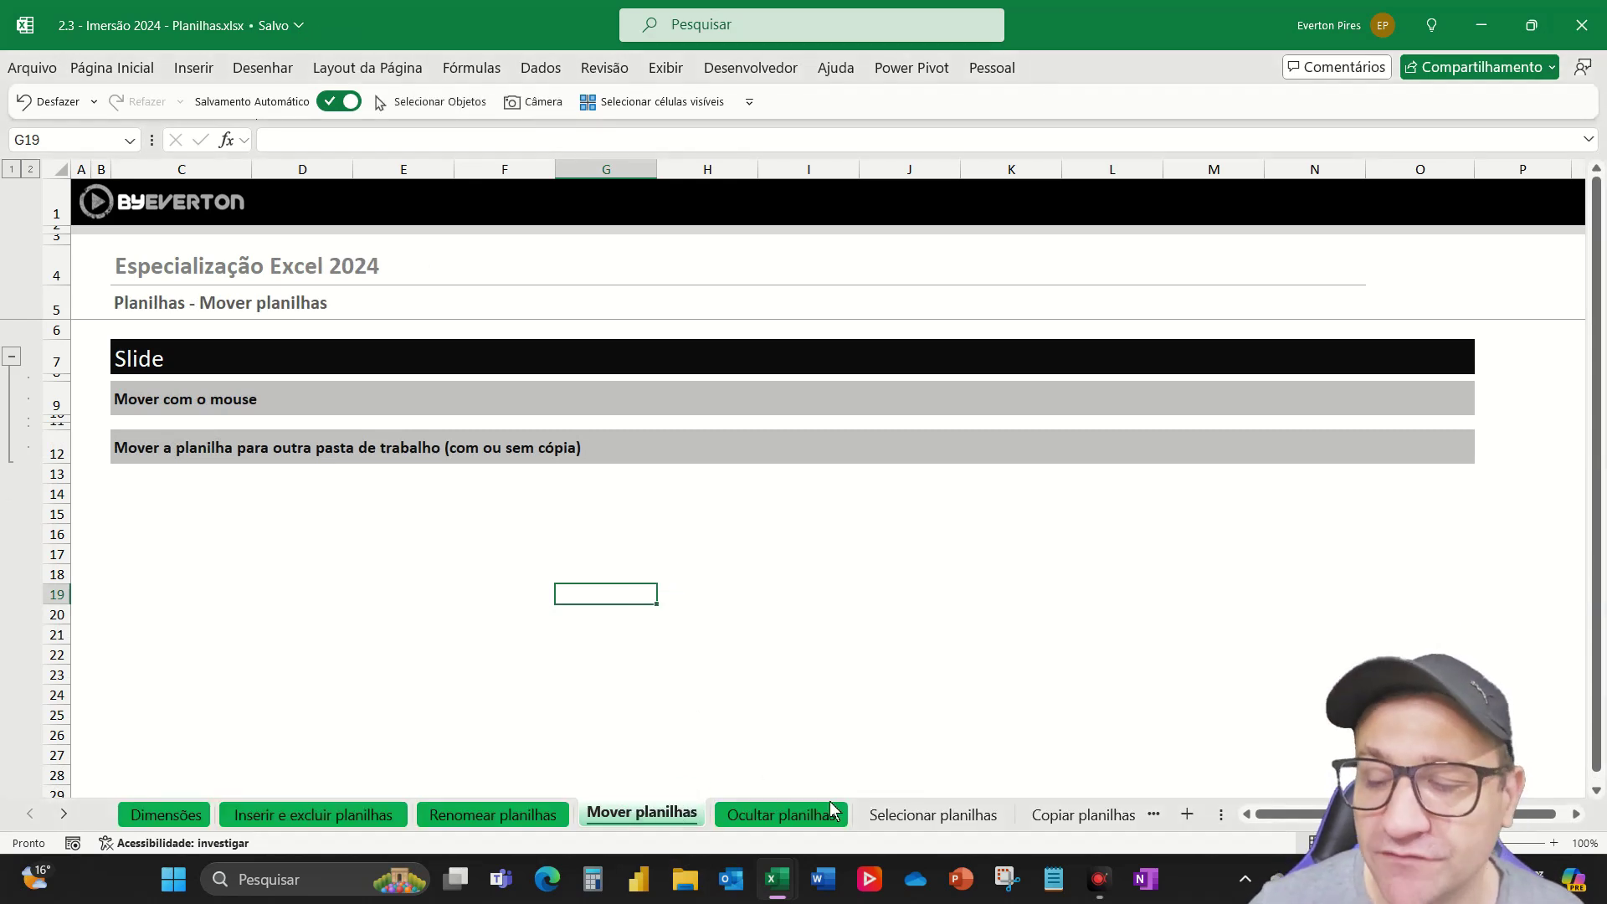
left_click(888, 814)
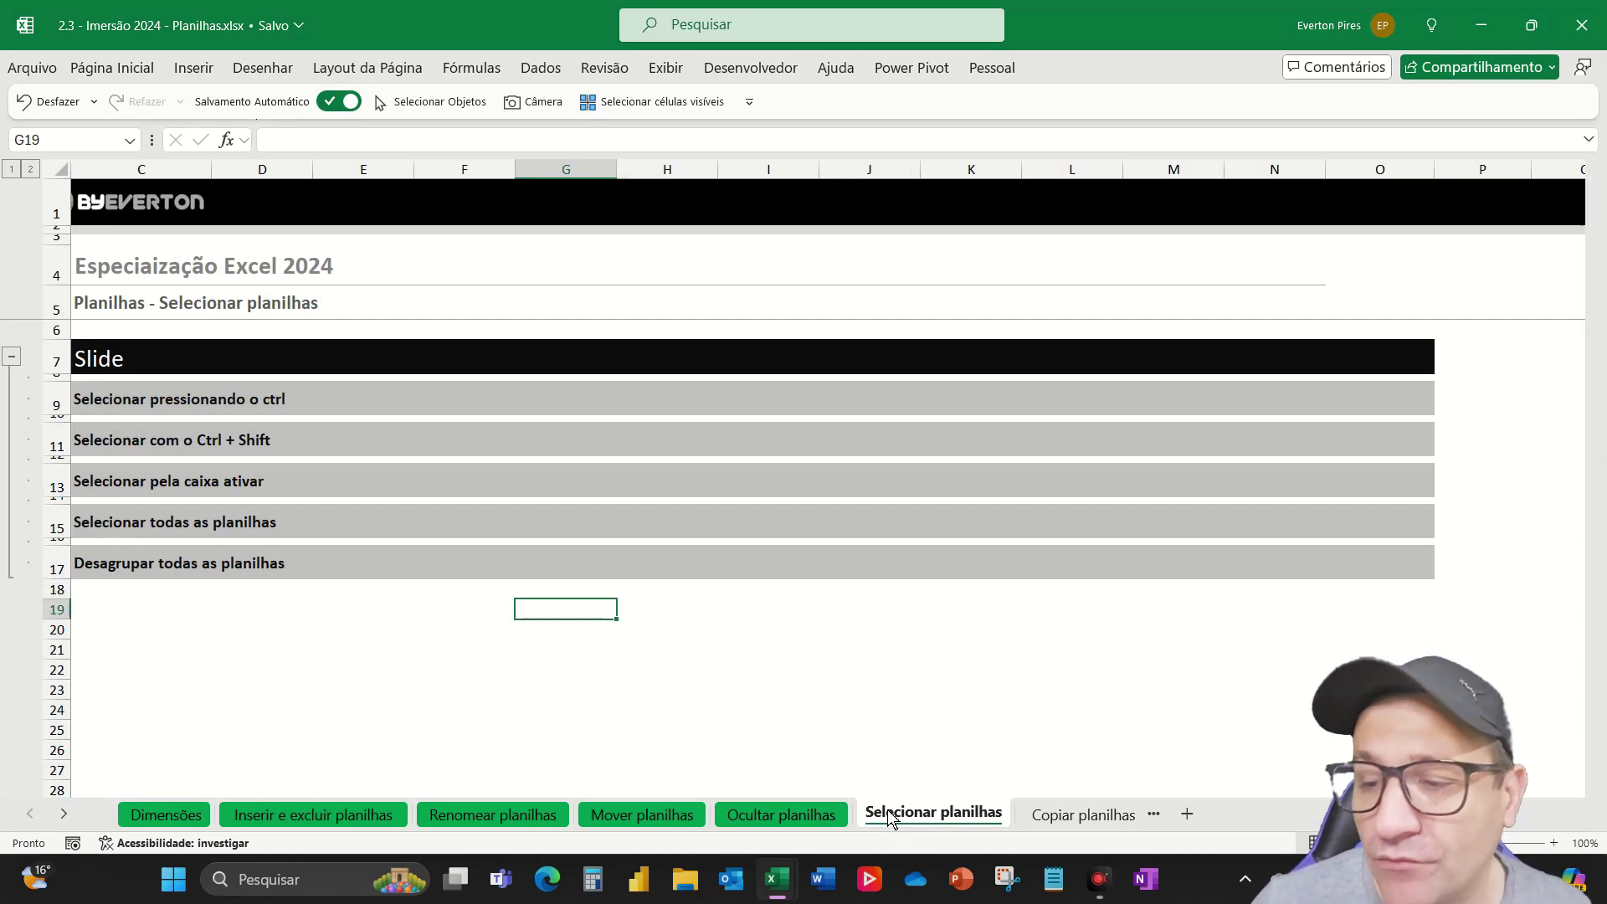
Group sheets through Comentários e anotações, then back to Renomear planilhas, releasing each group.
key("ctrl+shift+Page_Down")
key("ctrl+shift+Page_Down")
key("ctrl+shift+Page_Down")
key("ctrl+shift+Page_Down")
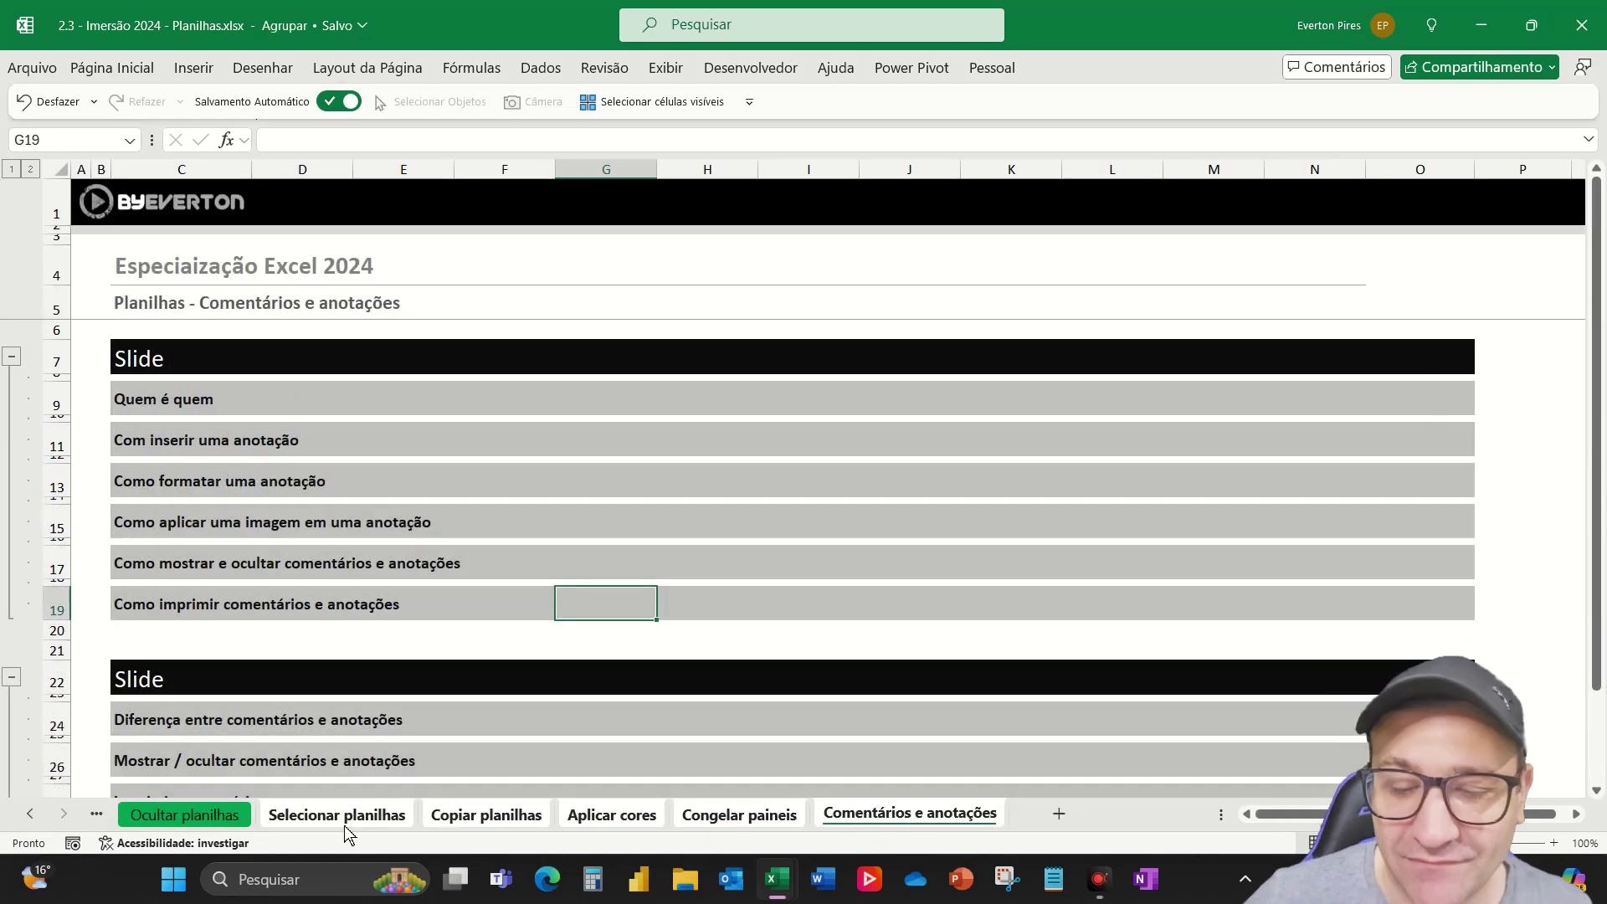
left_click(194, 813)
left_click(329, 815)
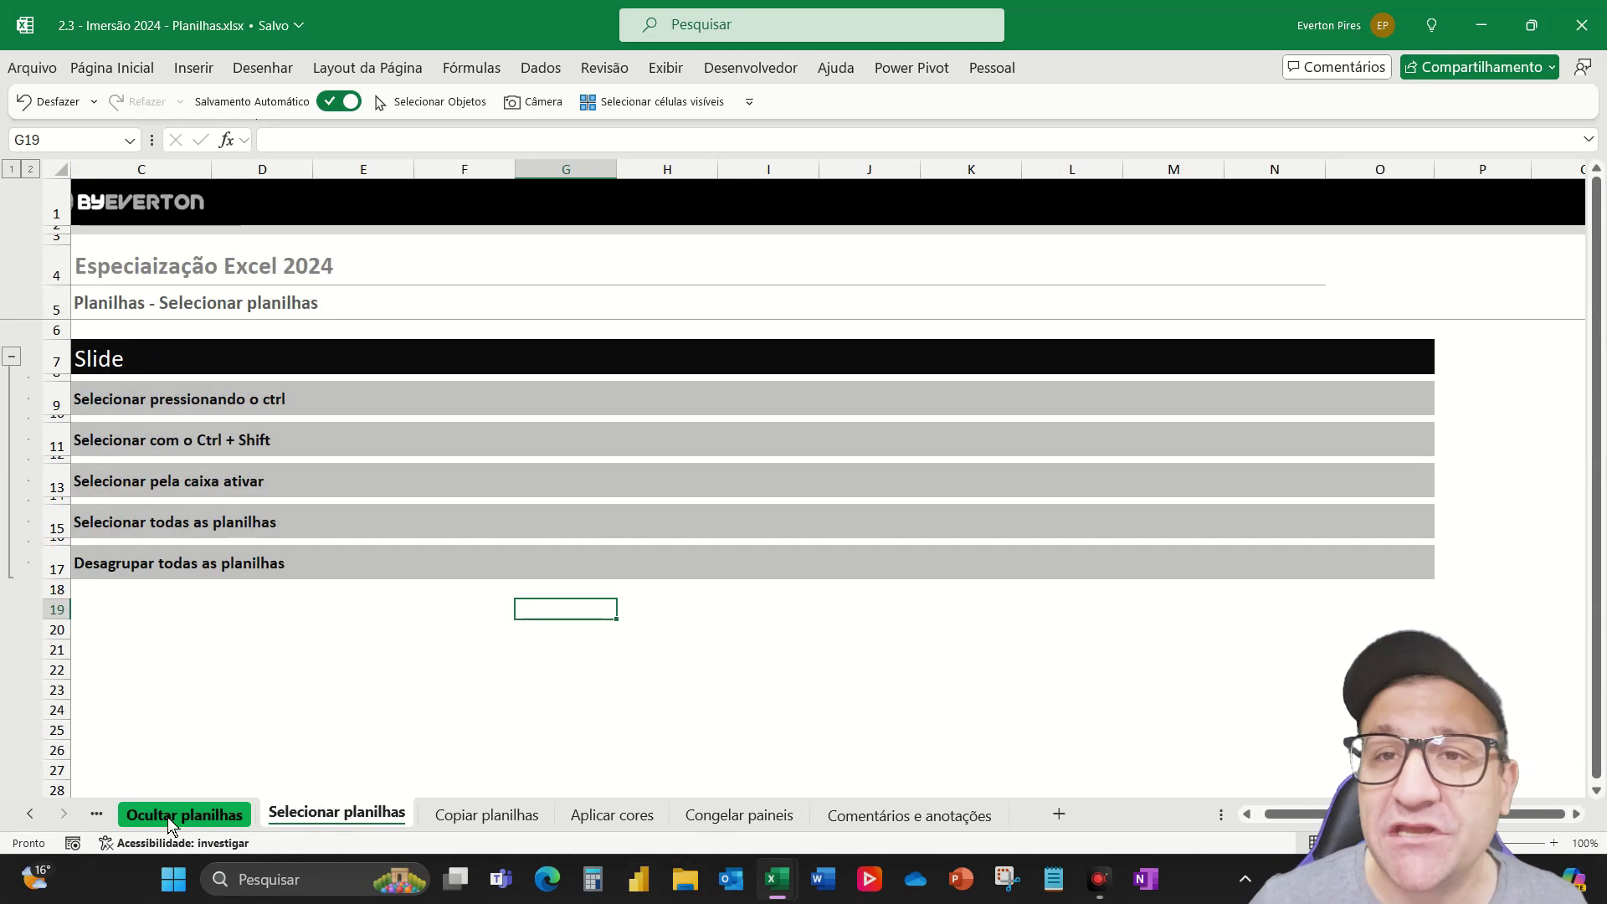
key("ctrl+shift+Page_Up")
key("ctrl+shift+Page_Up")
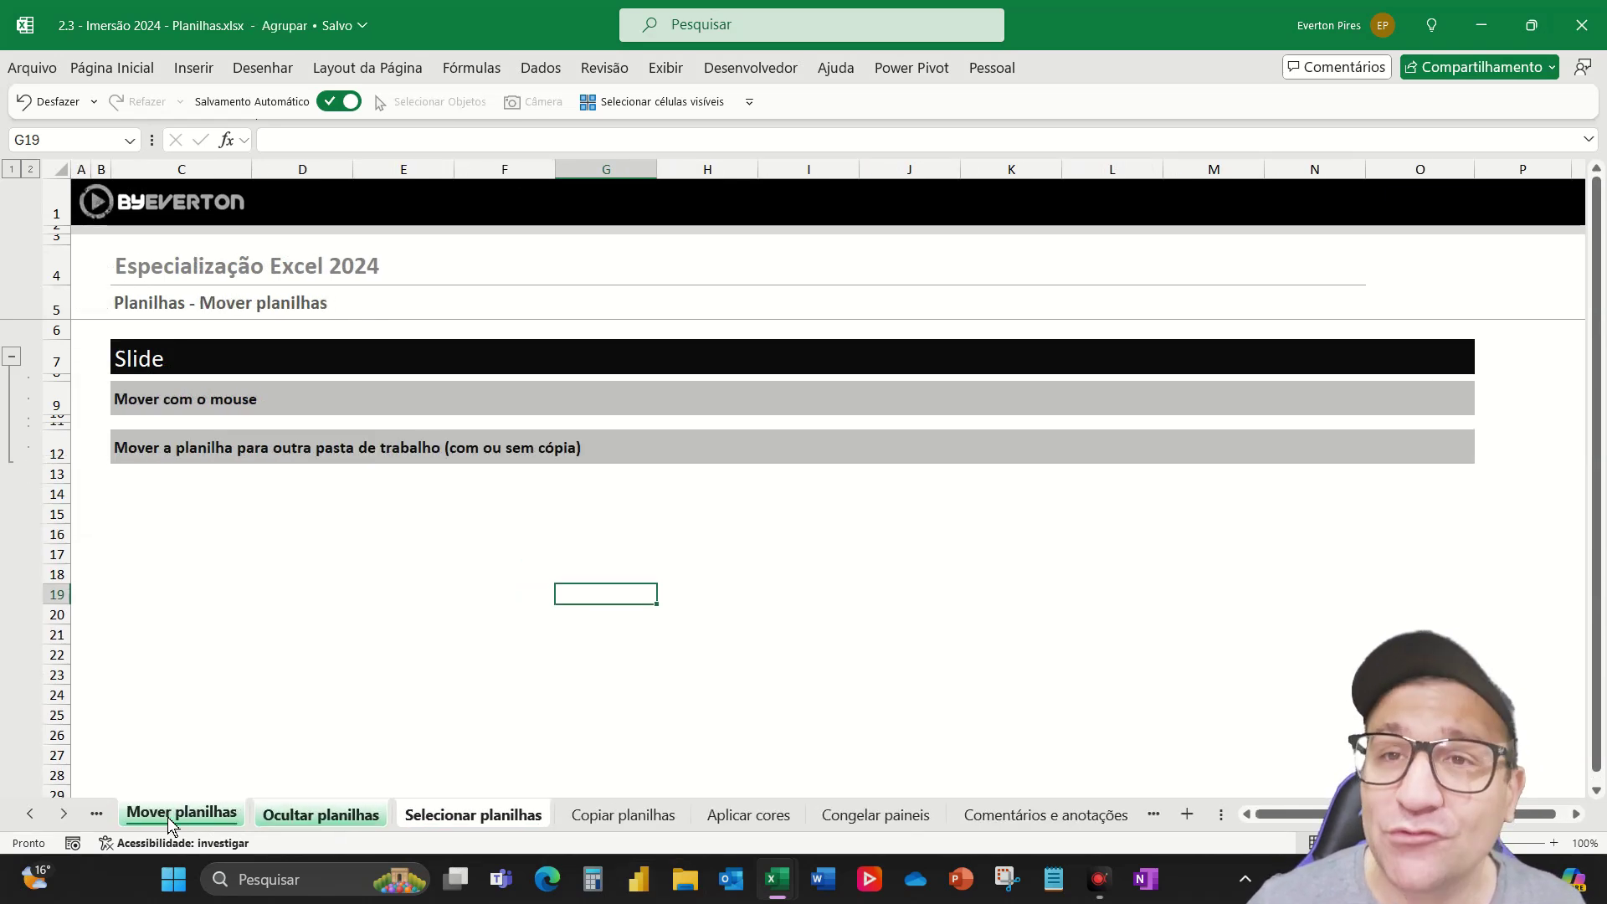
key("ctrl+shift+Page_Up")
key("ctrl+shift+Page_Up")
key("ctrl+shift+Page_Up")
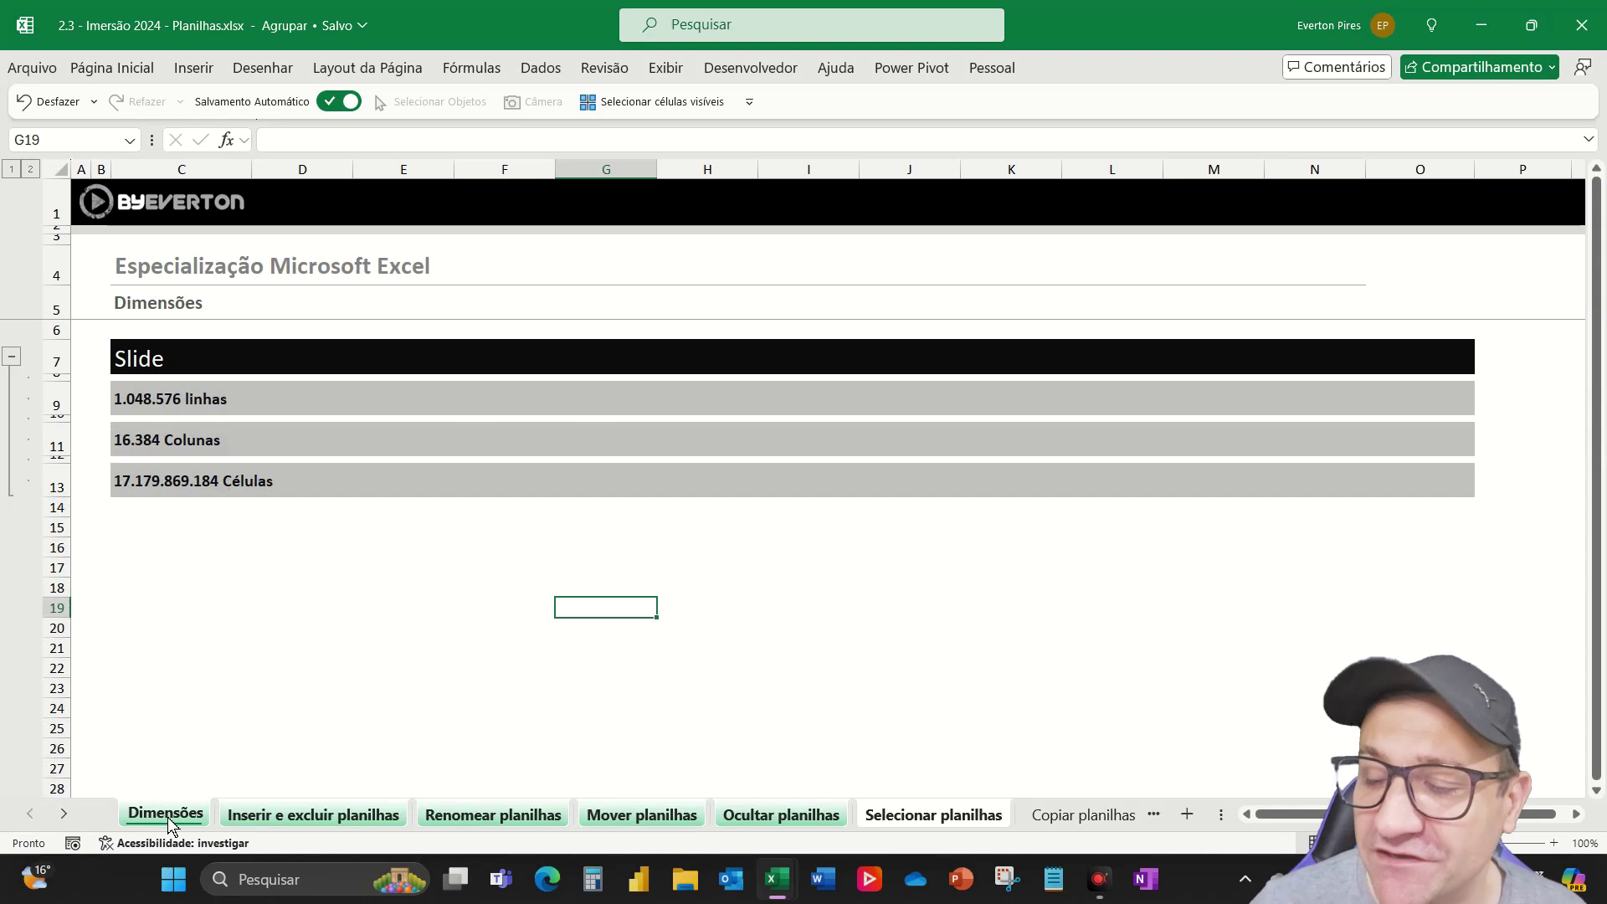
key("ctrl+Page_Down")
key("ctrl+Page_Down")
key("ctrl+Page_Down")
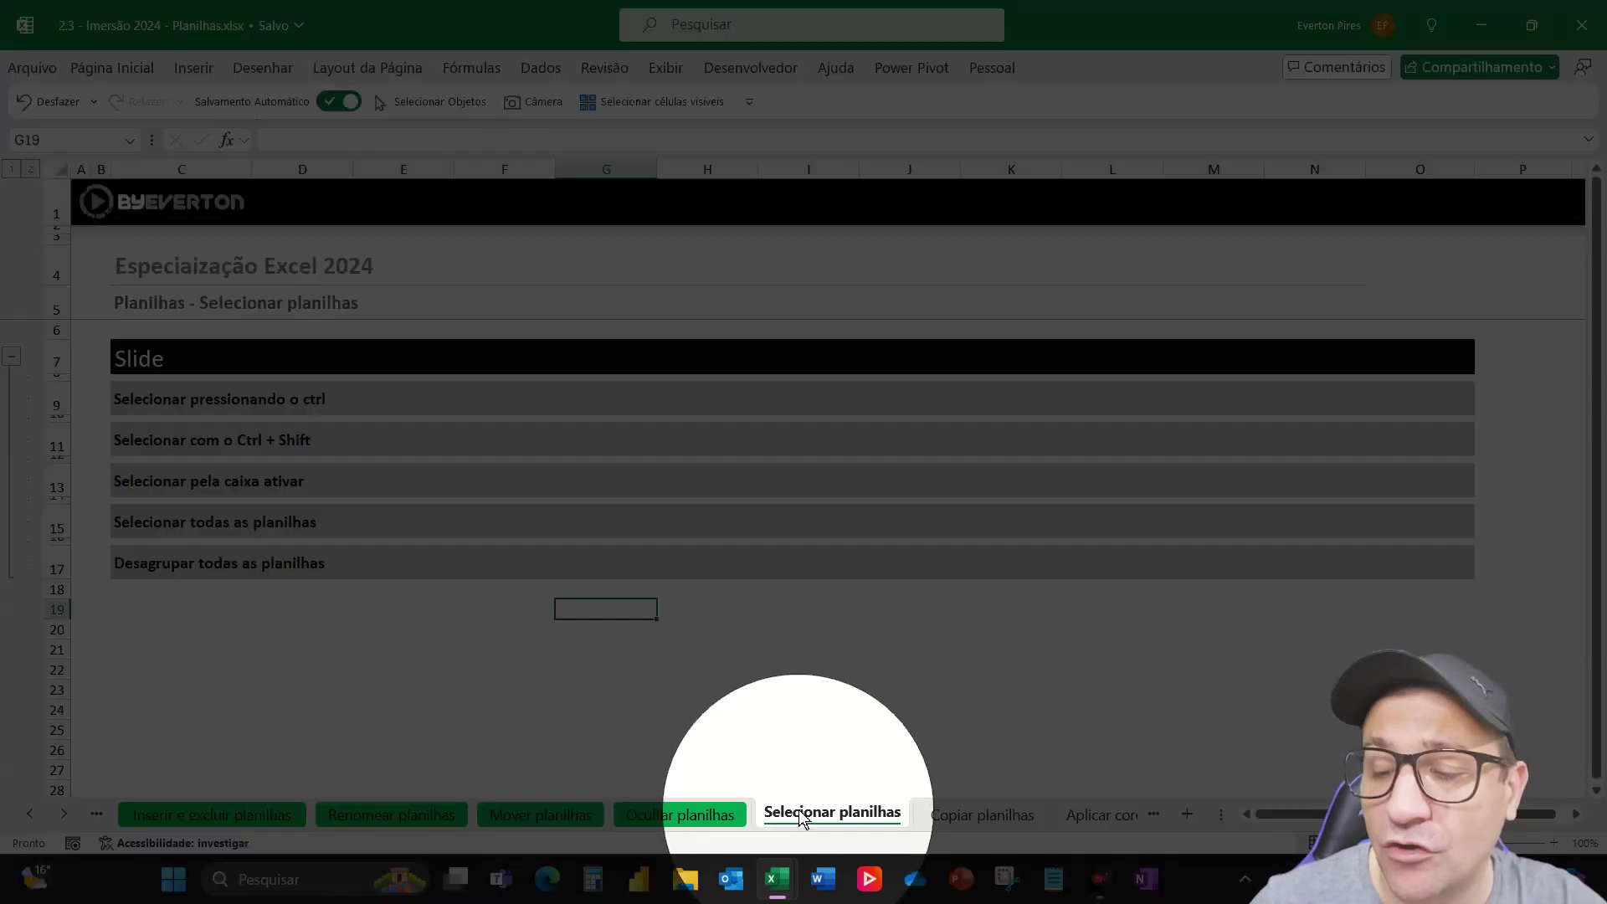
Choose Selecionar Todas as Planilhas on the Selecionar planilhas tab and pick cell D20.
right_click(803, 816)
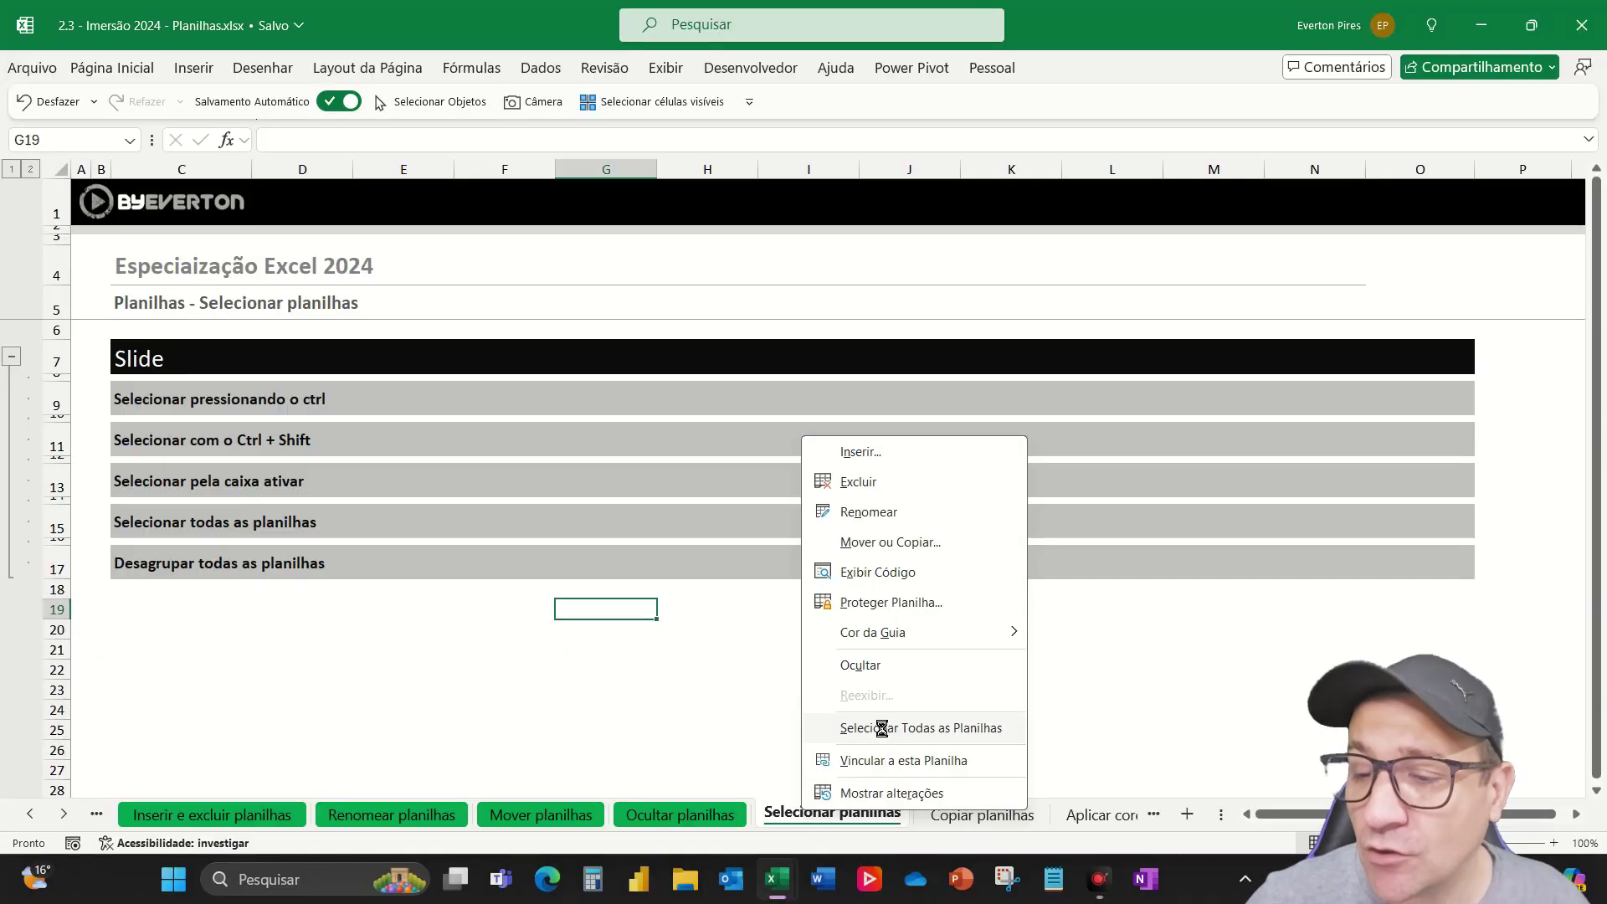
left_click(881, 727)
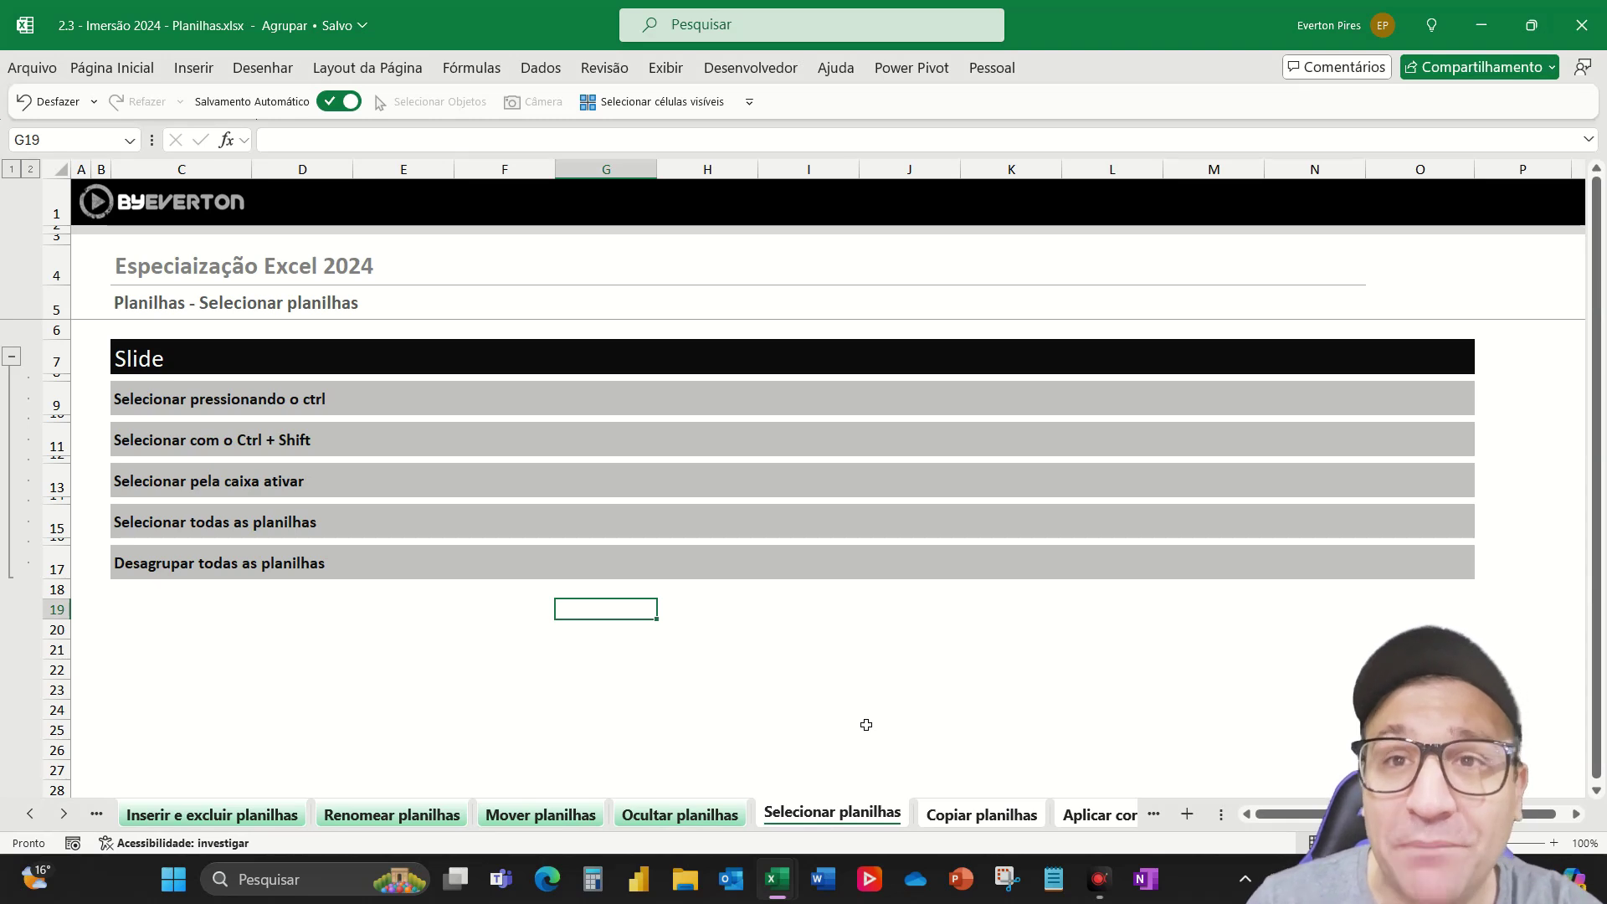
left_click(311, 629)
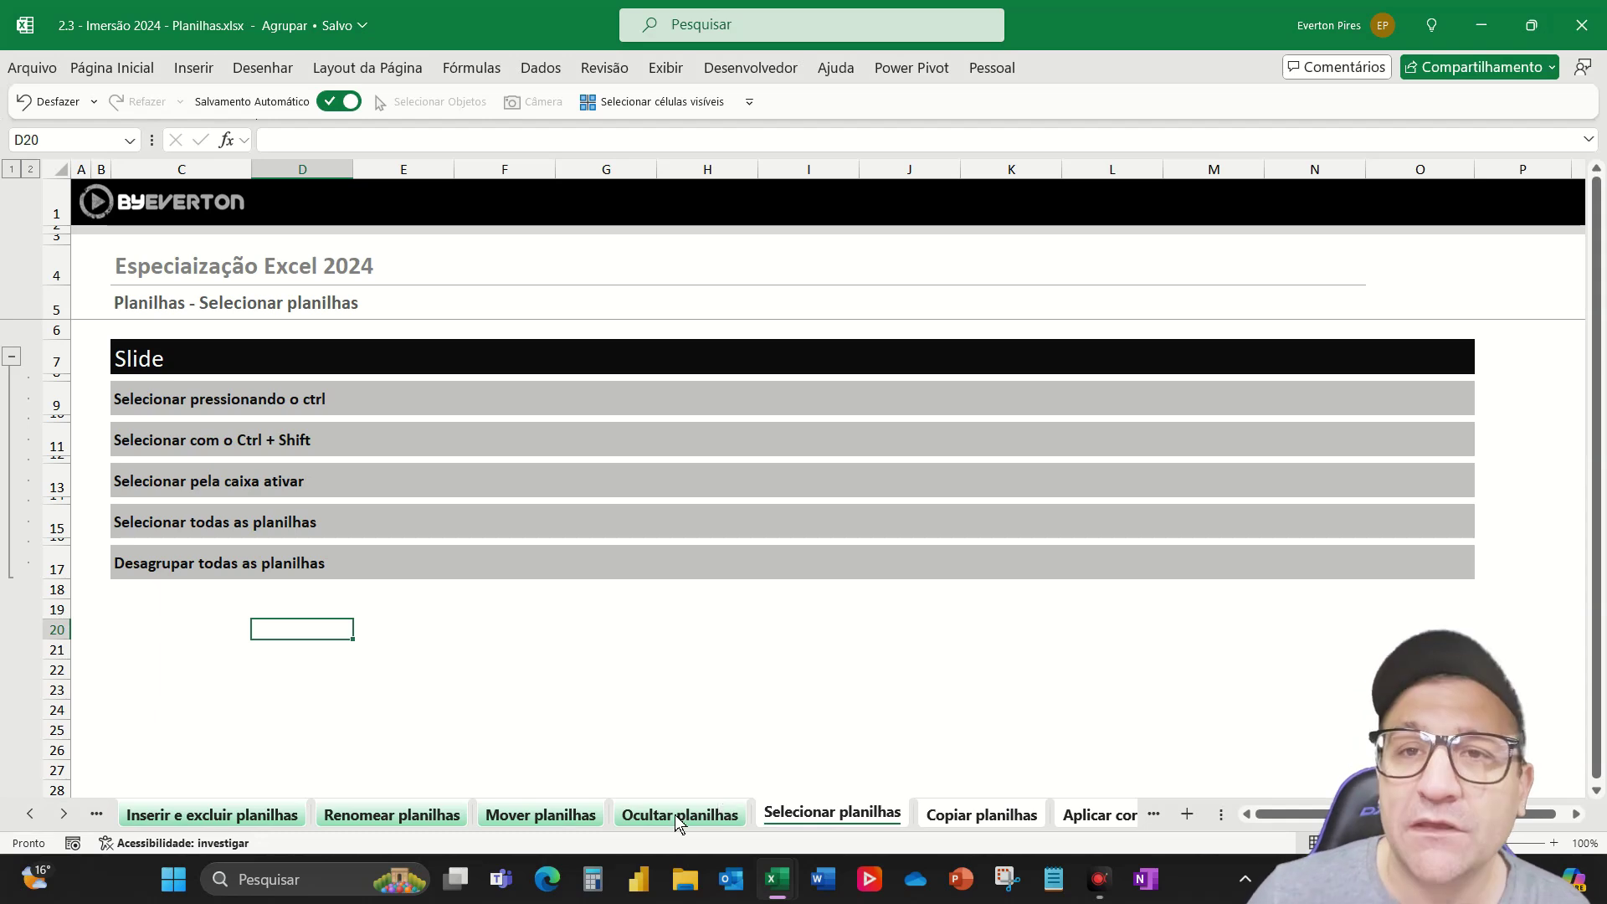
Ungroup the sheets from the Ocultar planilhas tab menu, then Ctrl+PgDn to Selecionar planilhas.
right_click(679, 823)
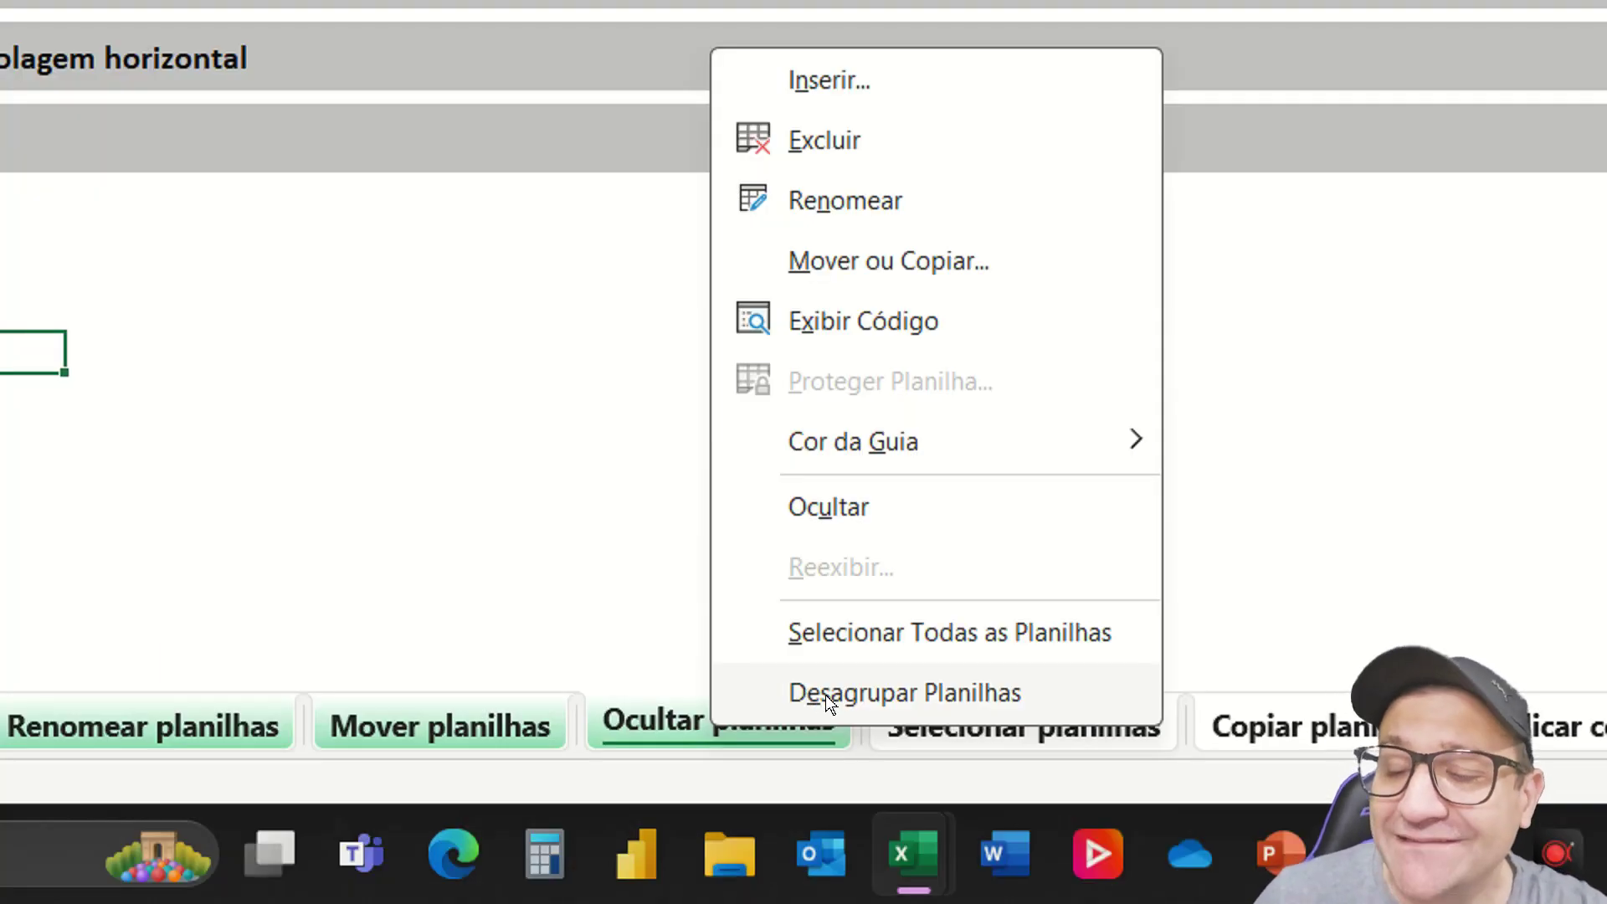
left_click(827, 694)
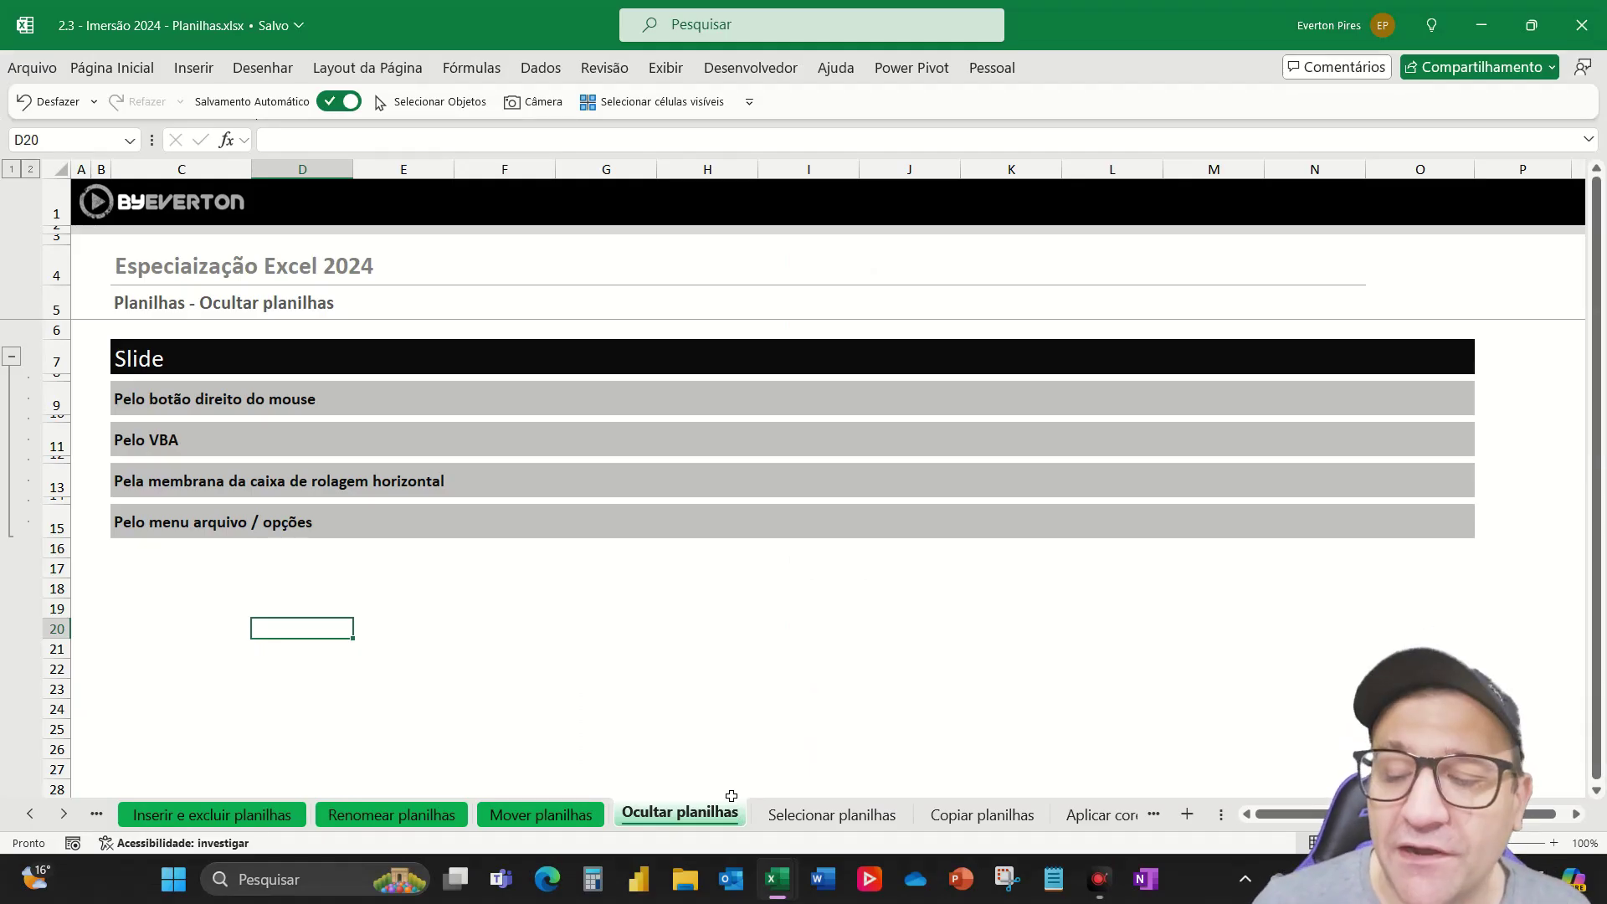
key("ctrl+Page_Down")
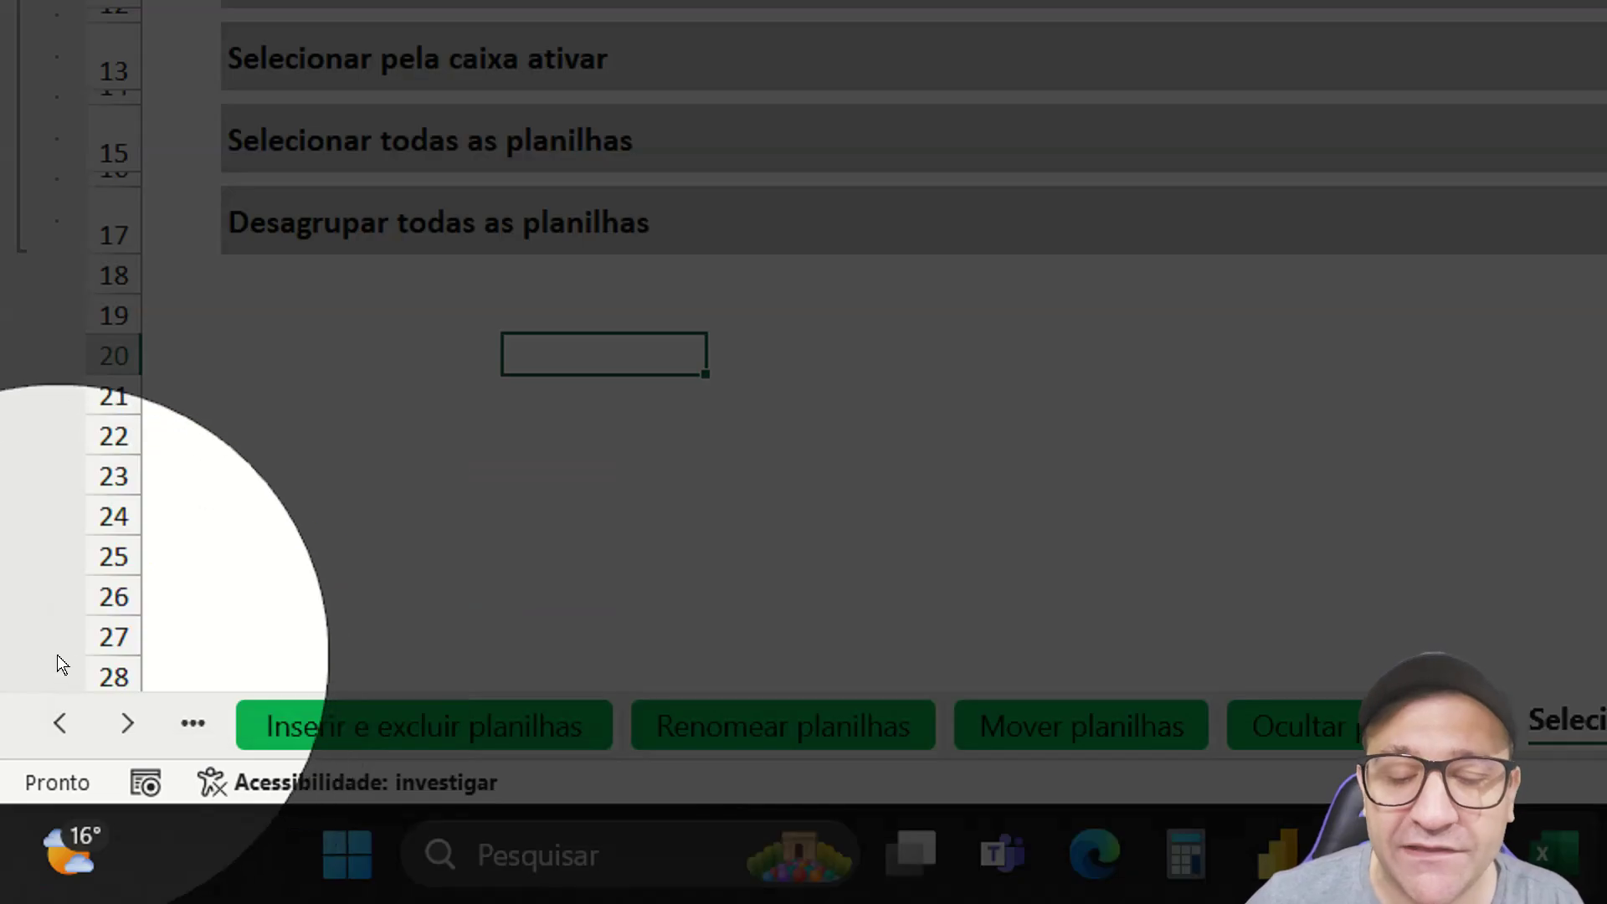
Open the Ativar sheet list, select Dimensões and confirm with OK.
right_click(92, 724)
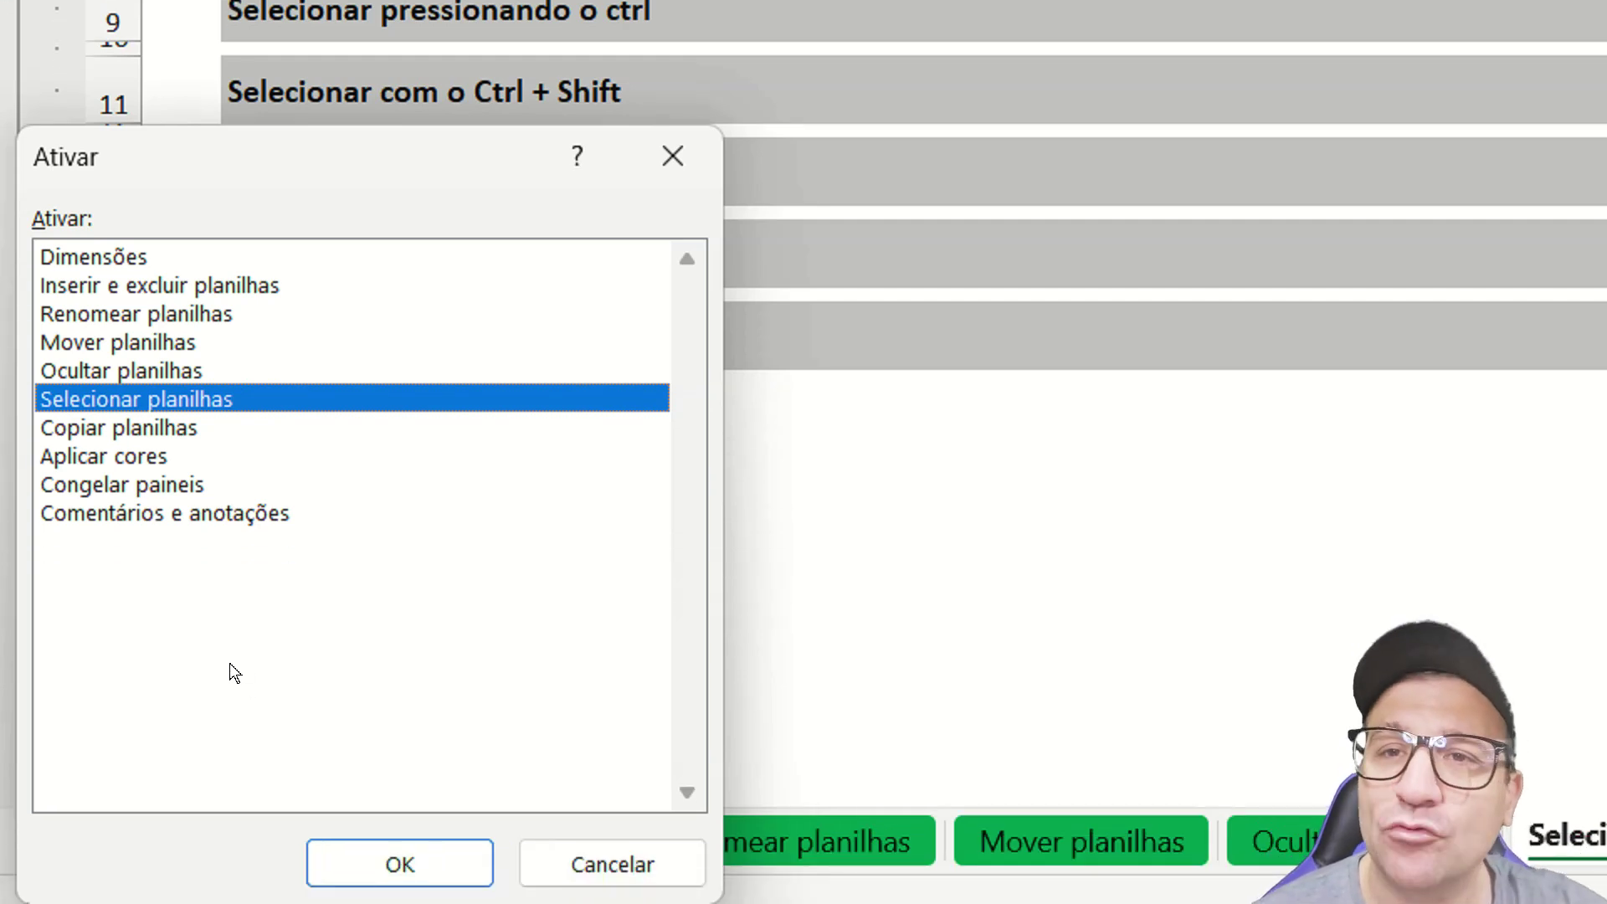
left_click(131, 313)
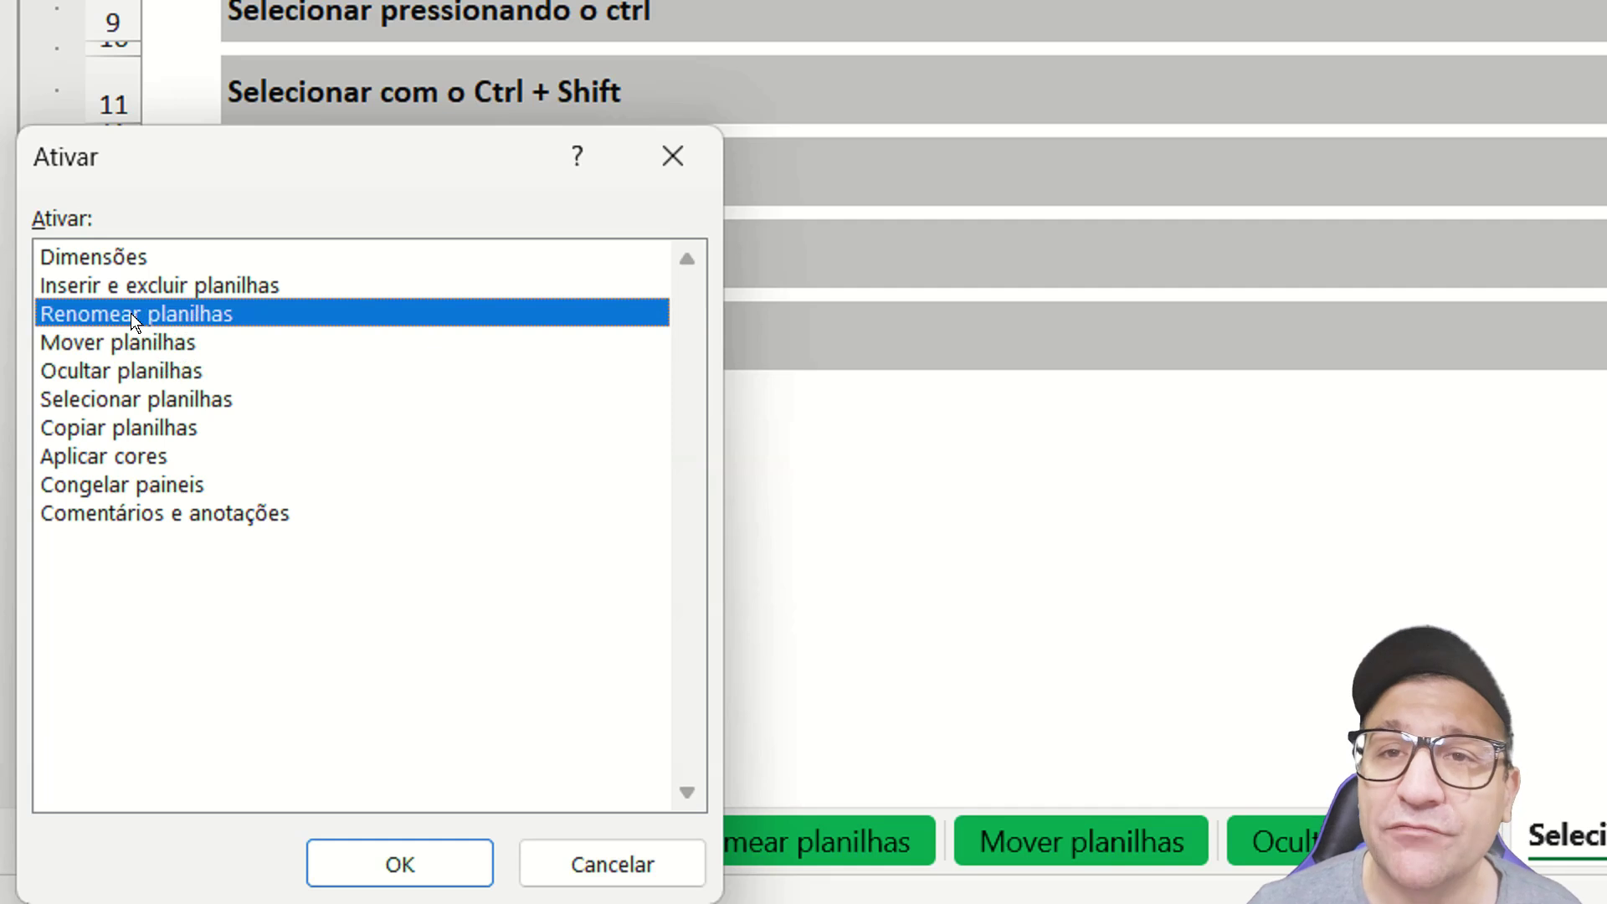
key("Down")
key("Down")
key("Down")
key("Down")
key("Down")
key("Down")
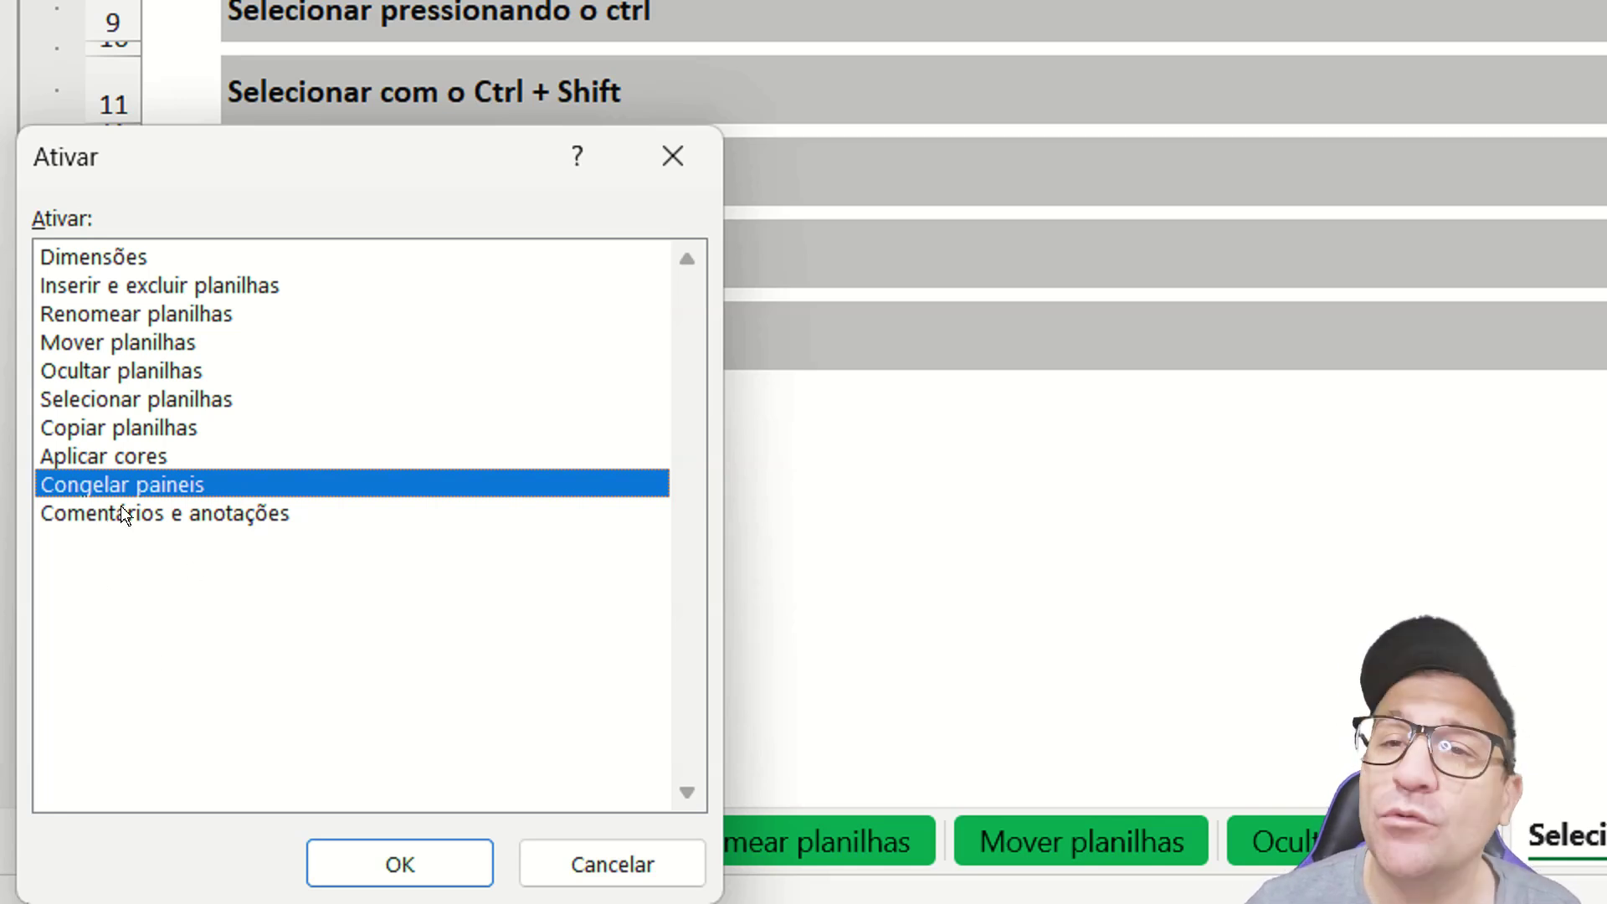
left_click(106, 259)
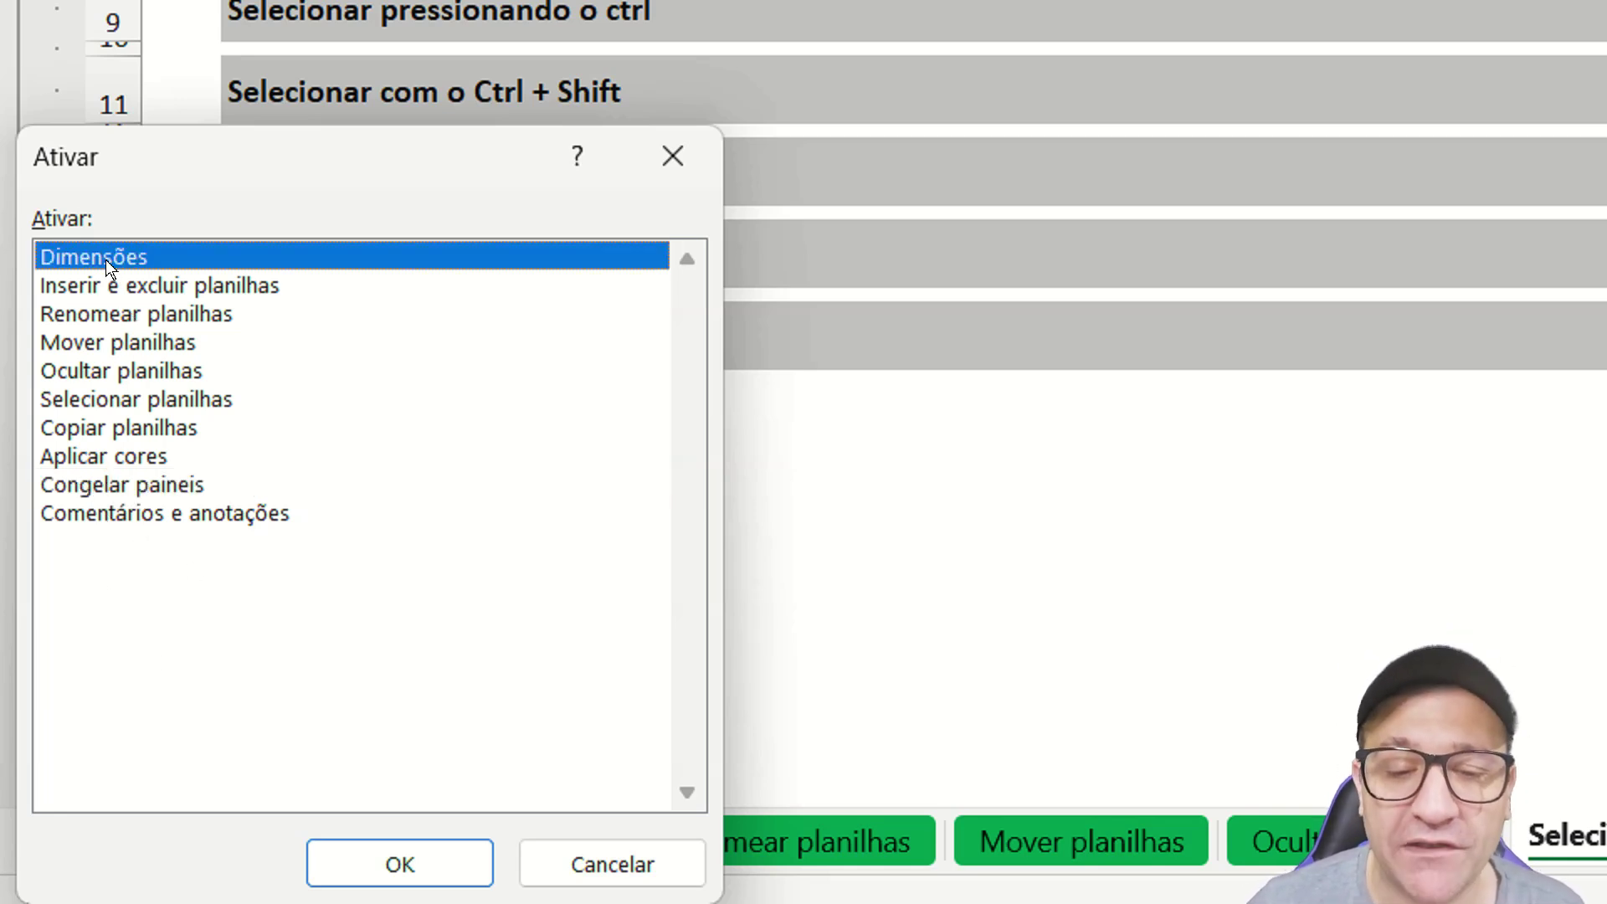
left_click(415, 740)
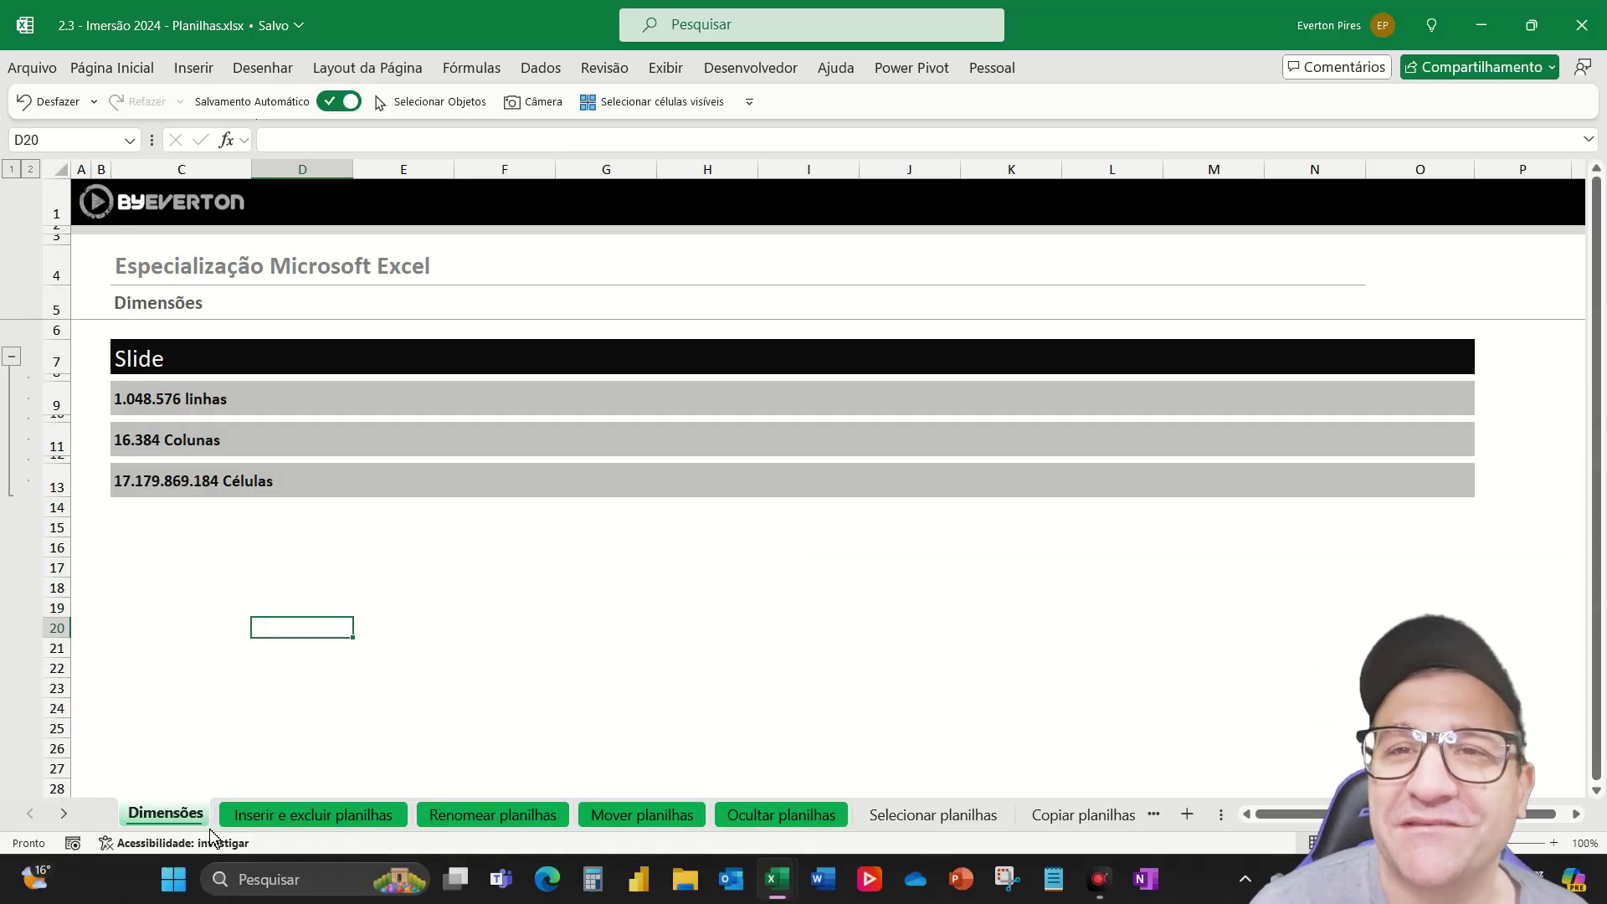
Activate Comentários e anotações through the Ativar list, then return to the Selecionar planilhas tab.
right_click(36, 812)
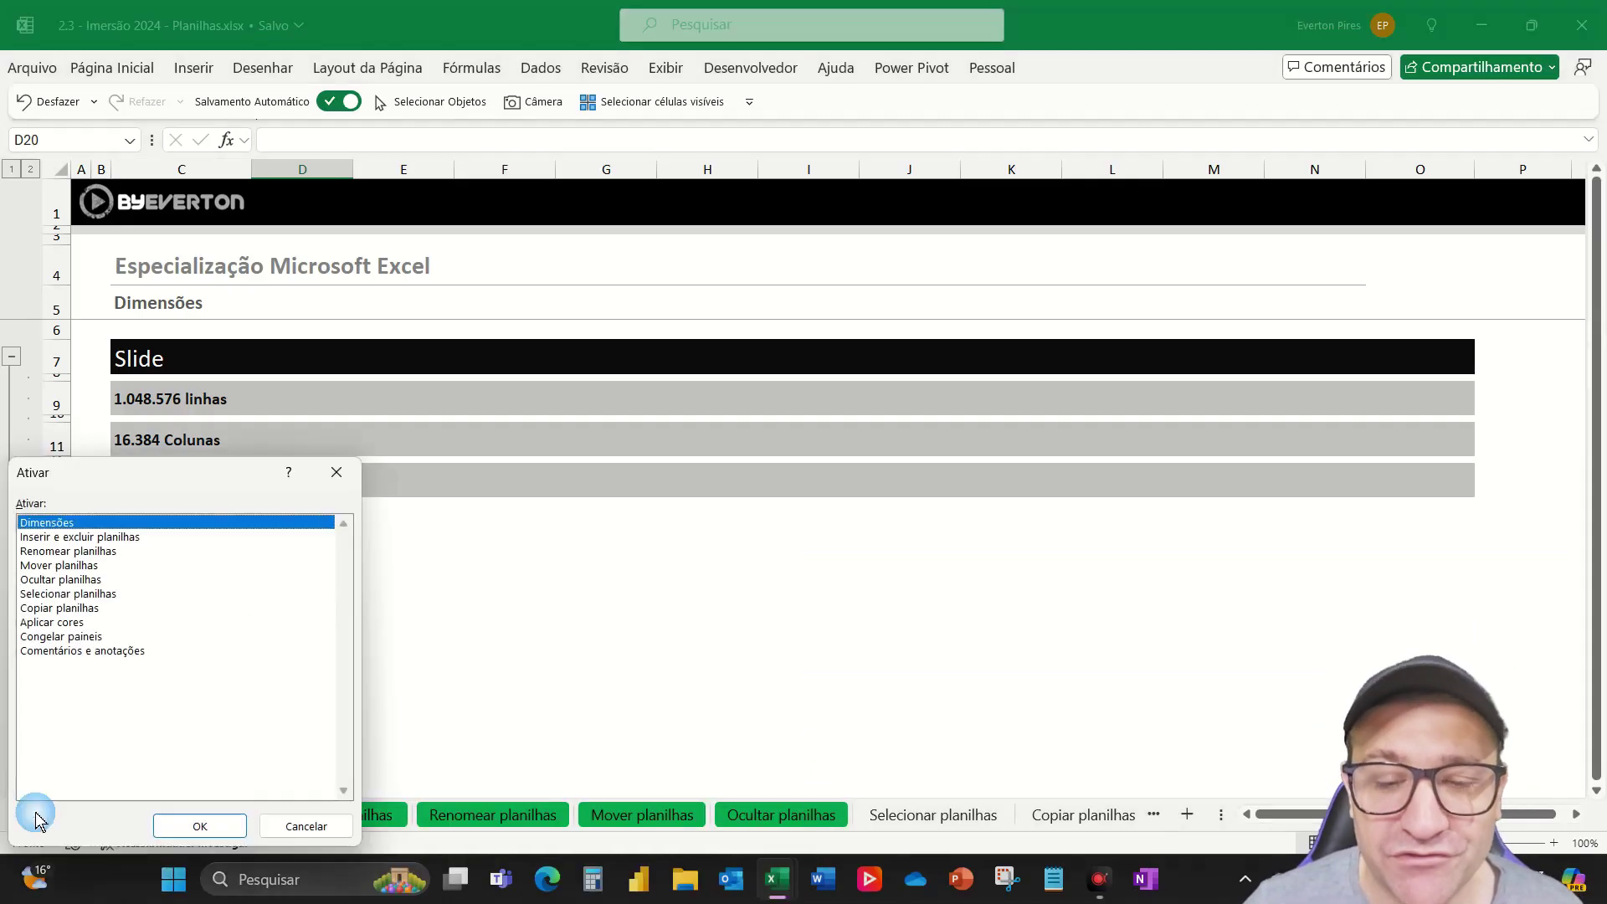
left_click(80, 652)
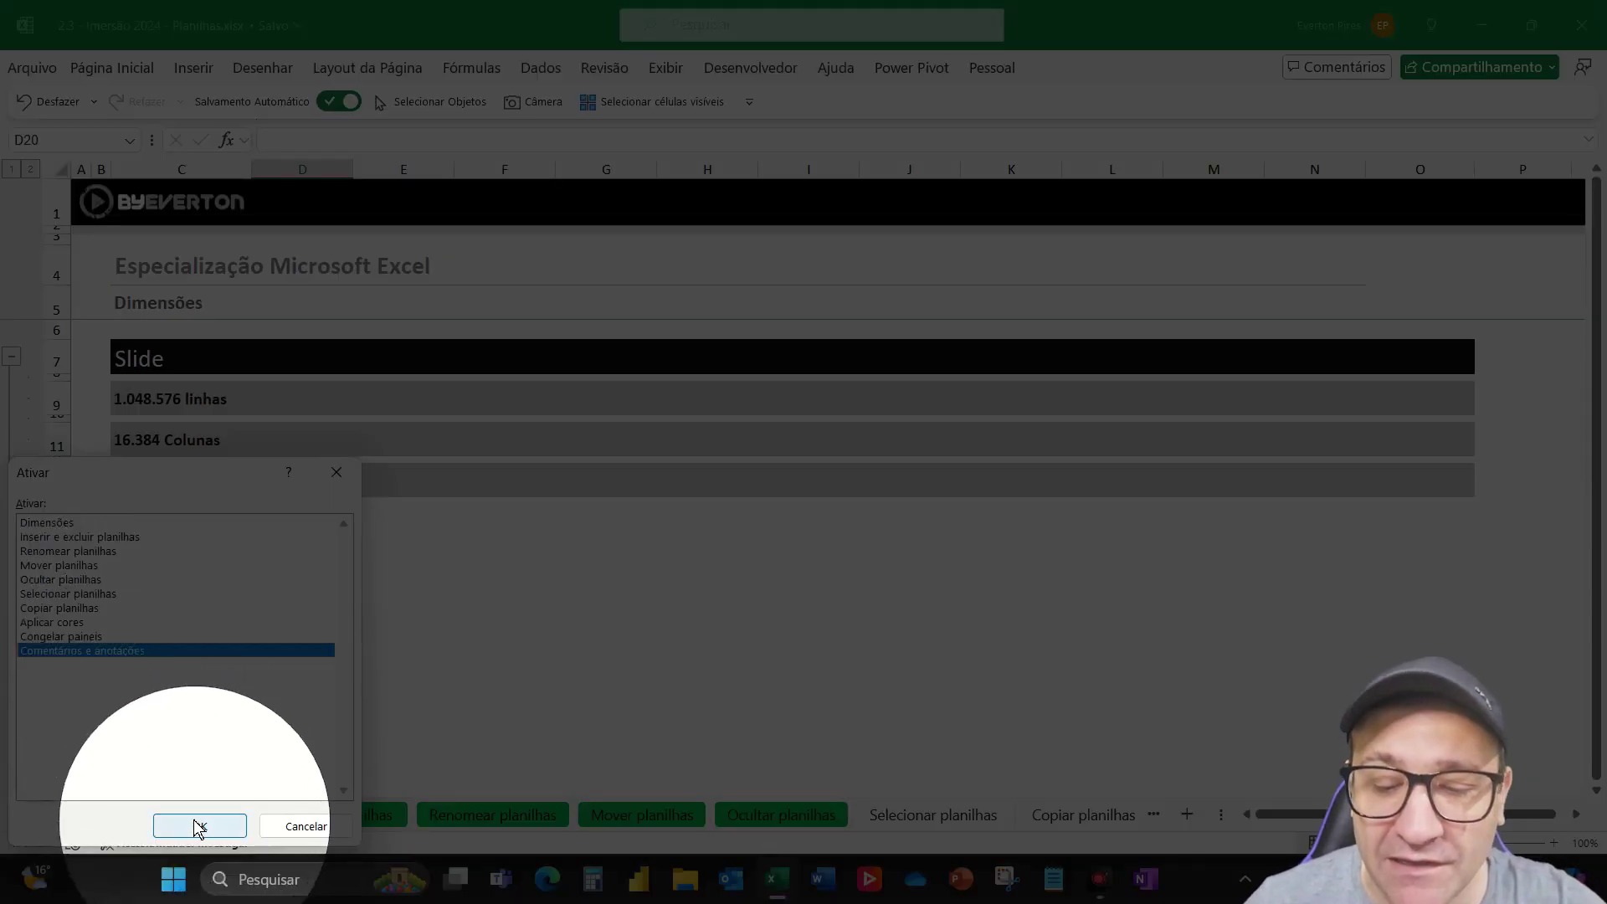
left_click(196, 825)
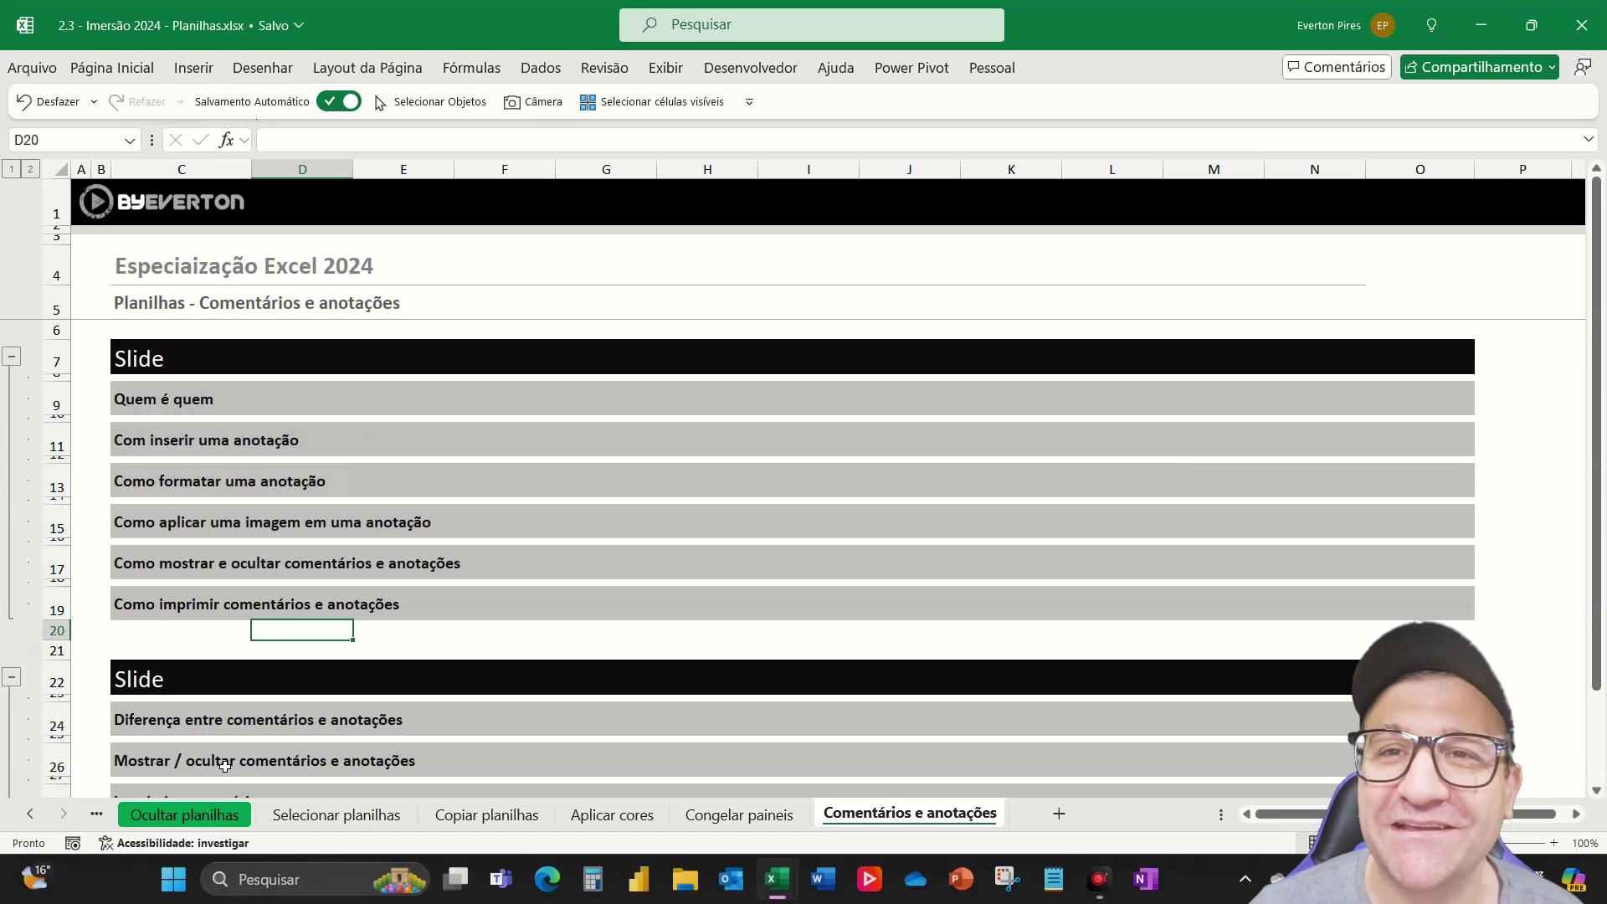
left_click(298, 813)
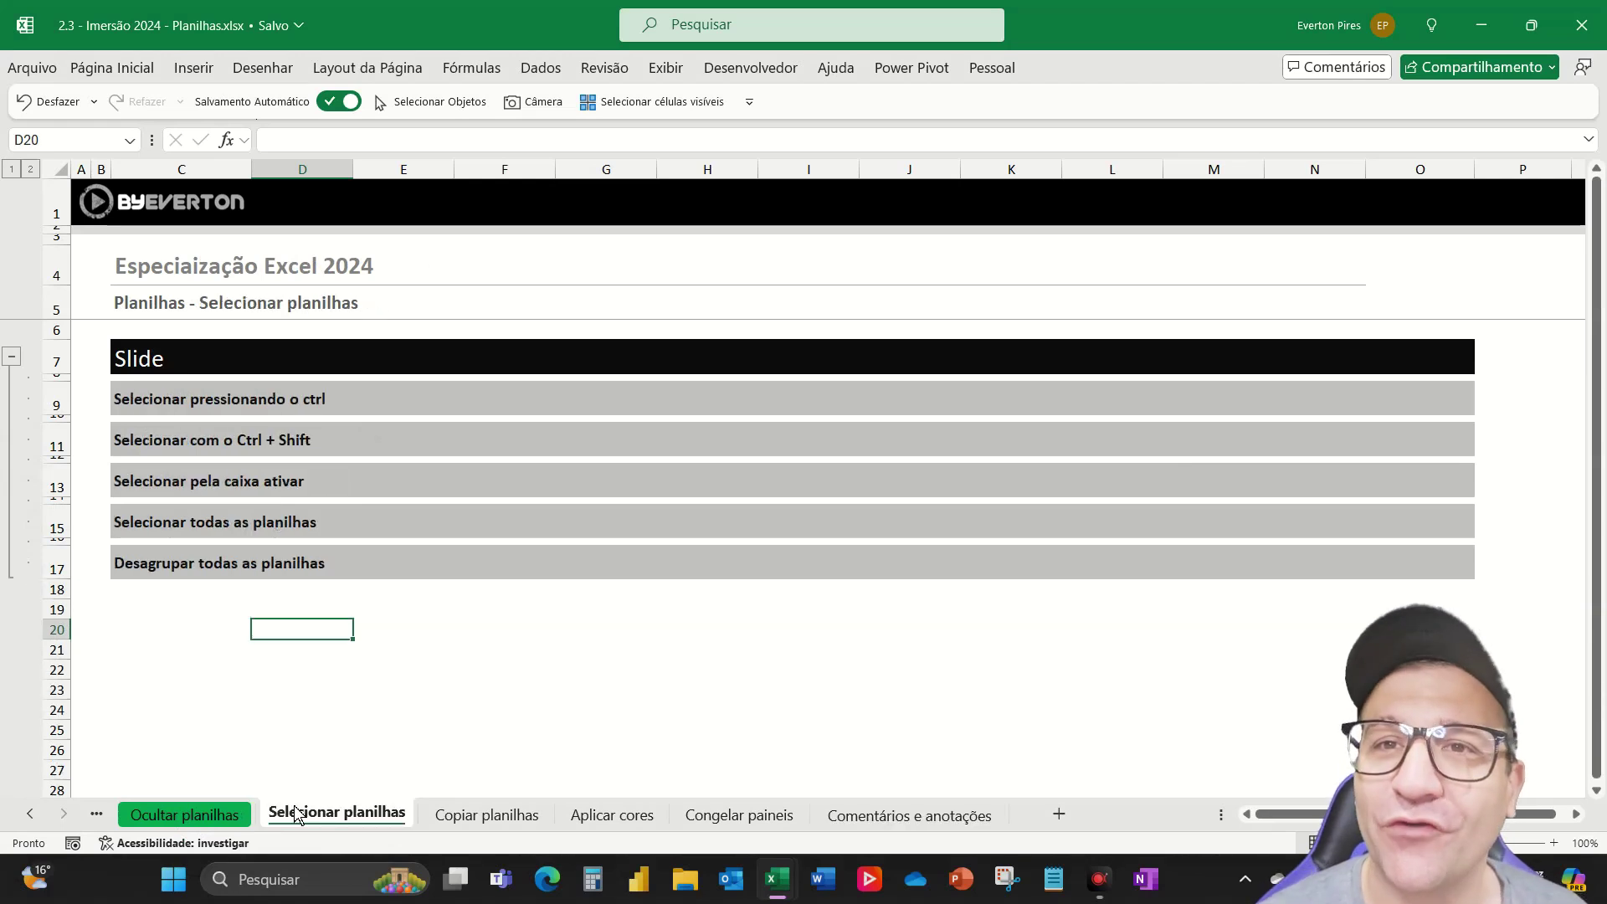